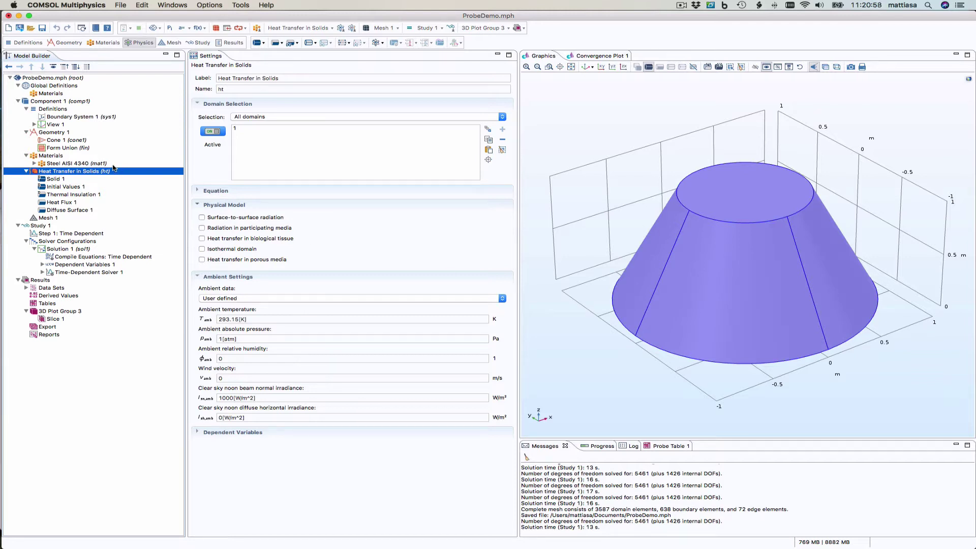
- Check the thermal insulation, convective heat flux and diffuse surface radiation conditions, then show the Slice 1 temperature plot
left_click(79, 196)
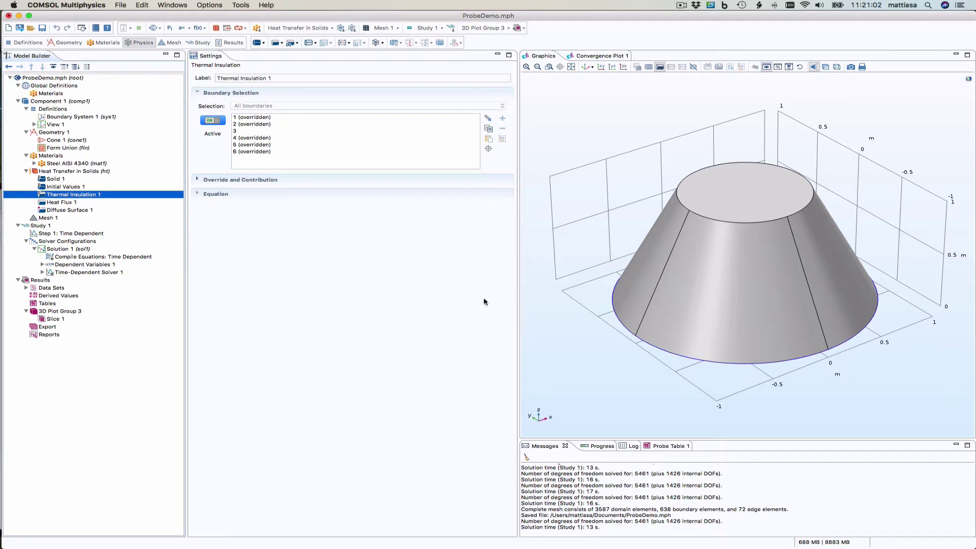
left_click(54, 203)
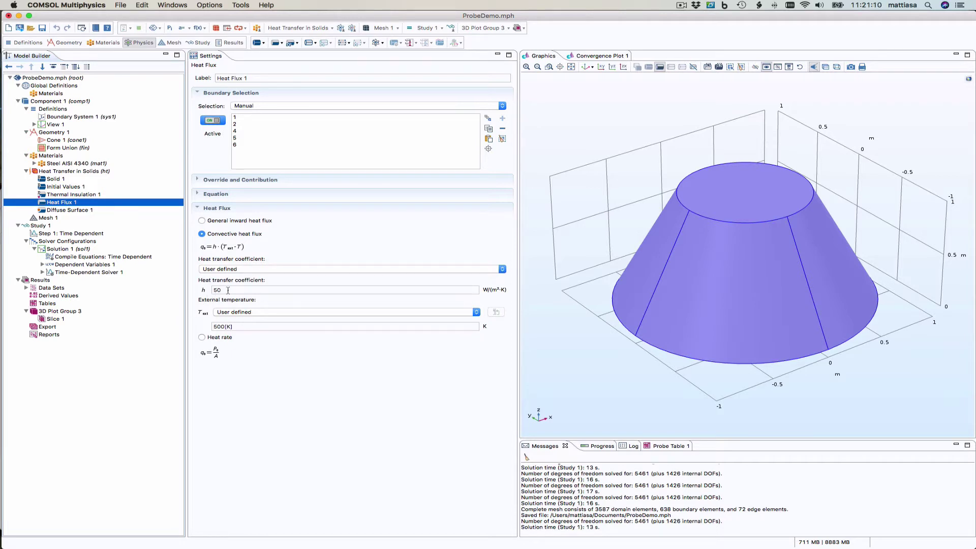
left_click(51, 210)
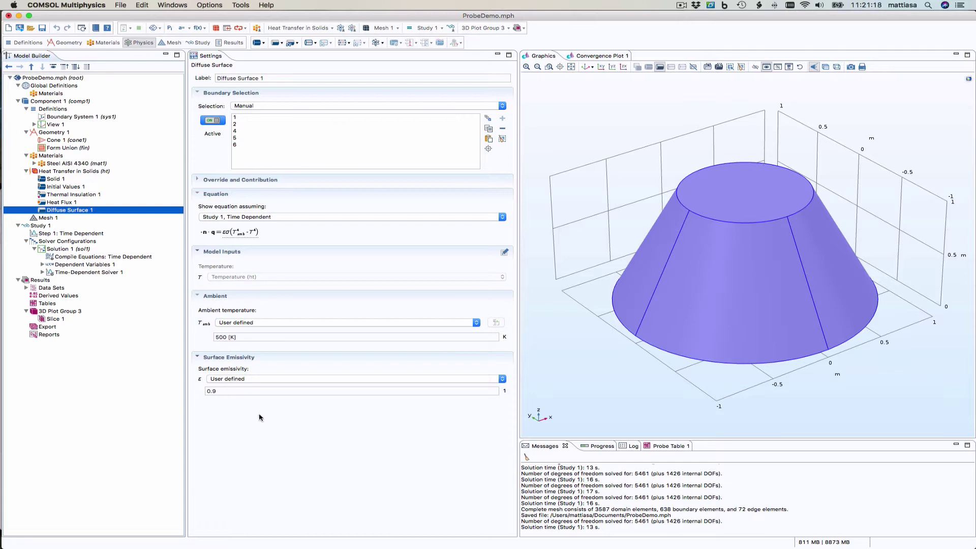
left_click(46, 318)
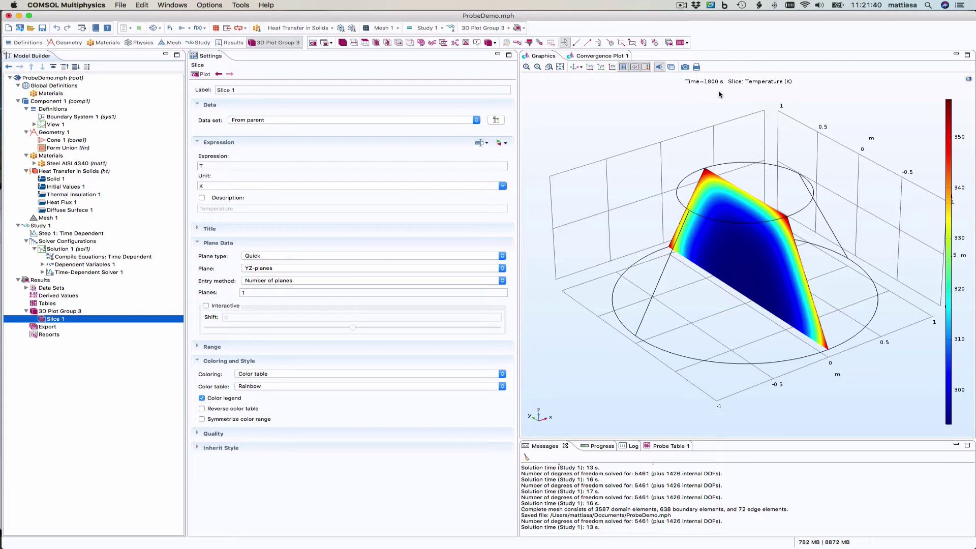
- Add one boundary probe and two domain probes under Definitions
right_click(55, 110)
mouse_move(120, 151)
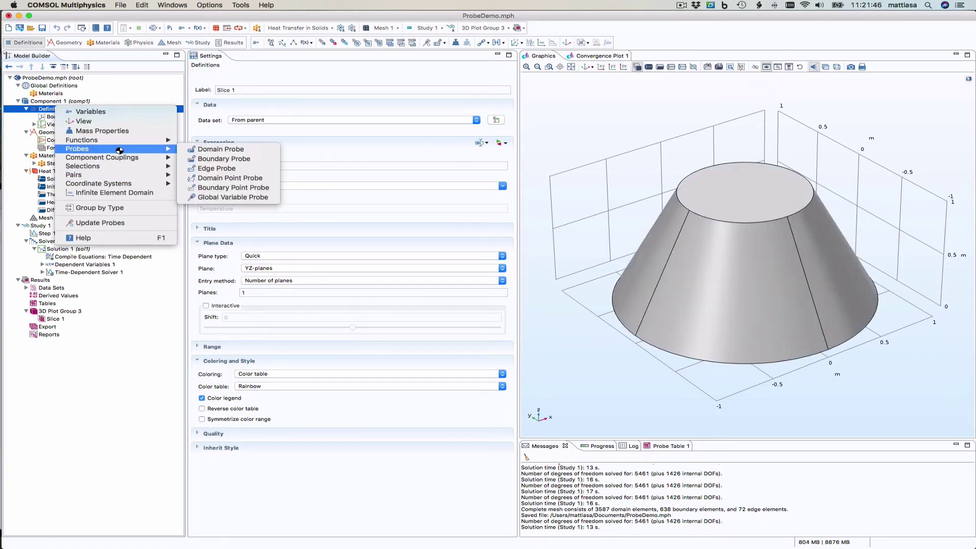
left_click(210, 158)
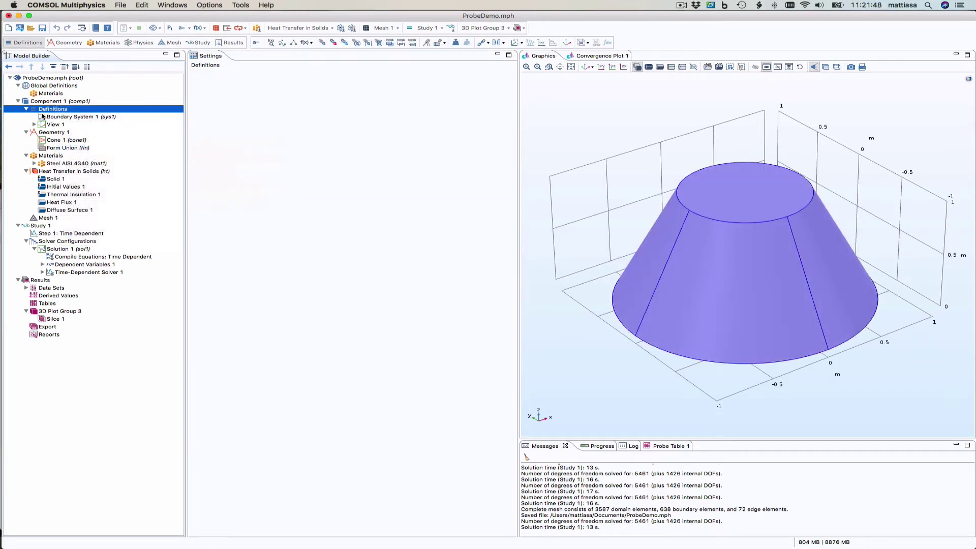
right_click(40, 111)
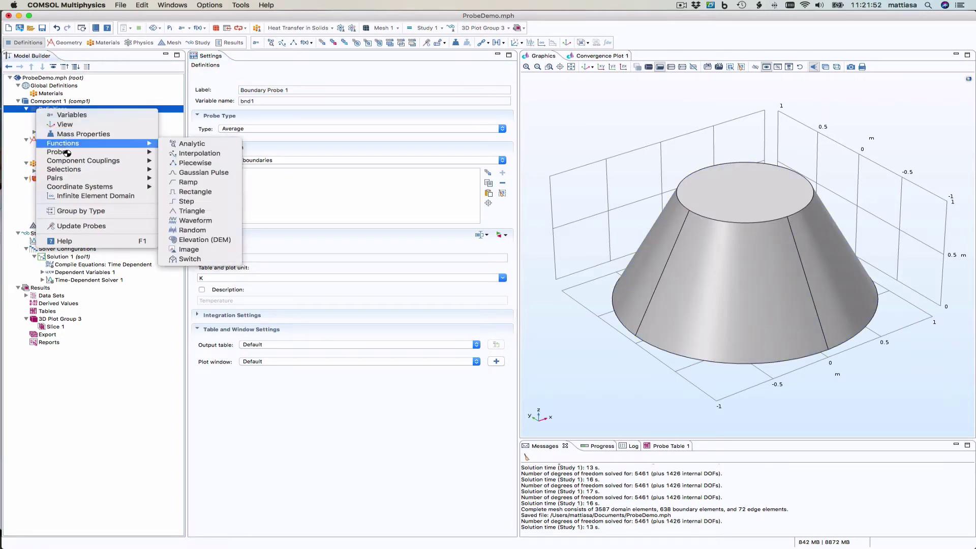
mouse_move(69, 152)
left_click(203, 151)
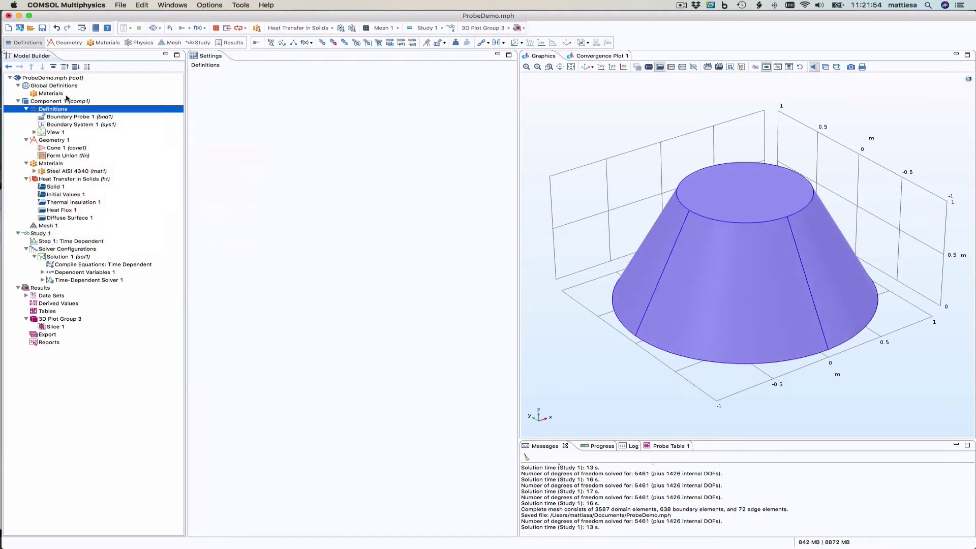
right_click(45, 109)
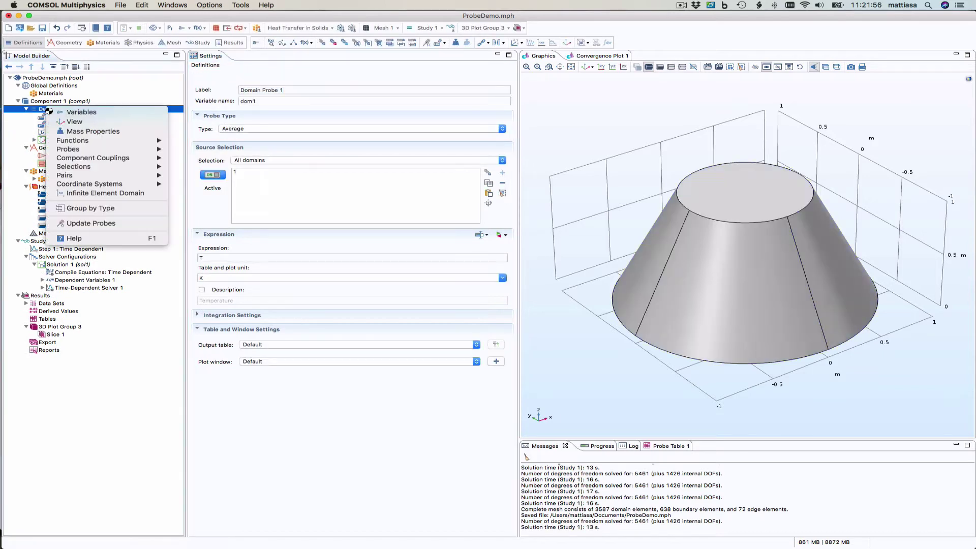
mouse_move(116, 151)
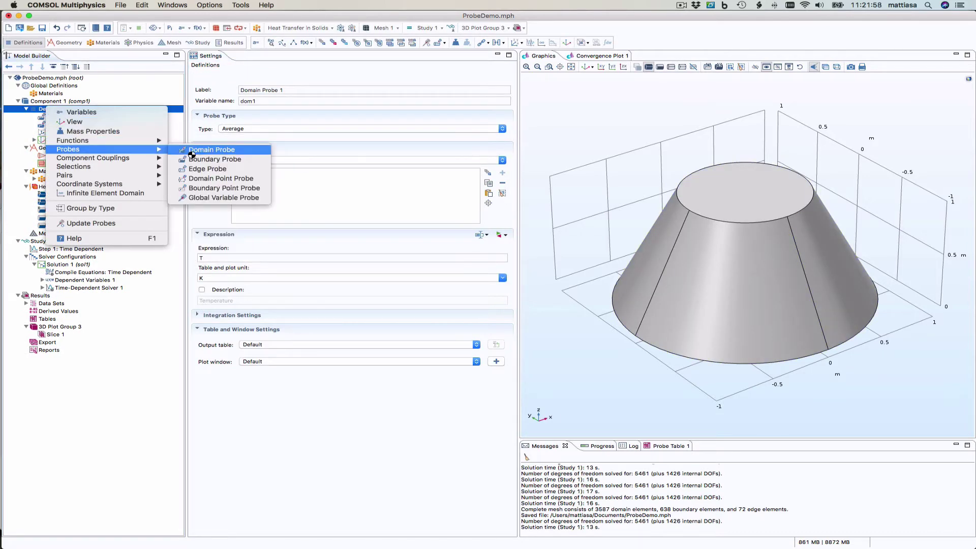
left_click(191, 152)
- Label the first domain probe Tmin with variable name Tmin
left_click(101, 124)
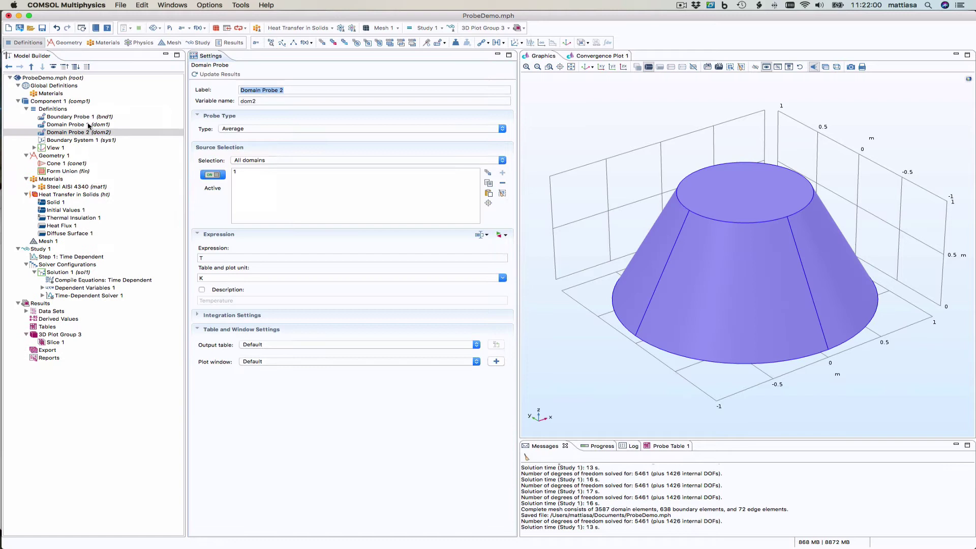
left_click(298, 90)
type("Tmin")
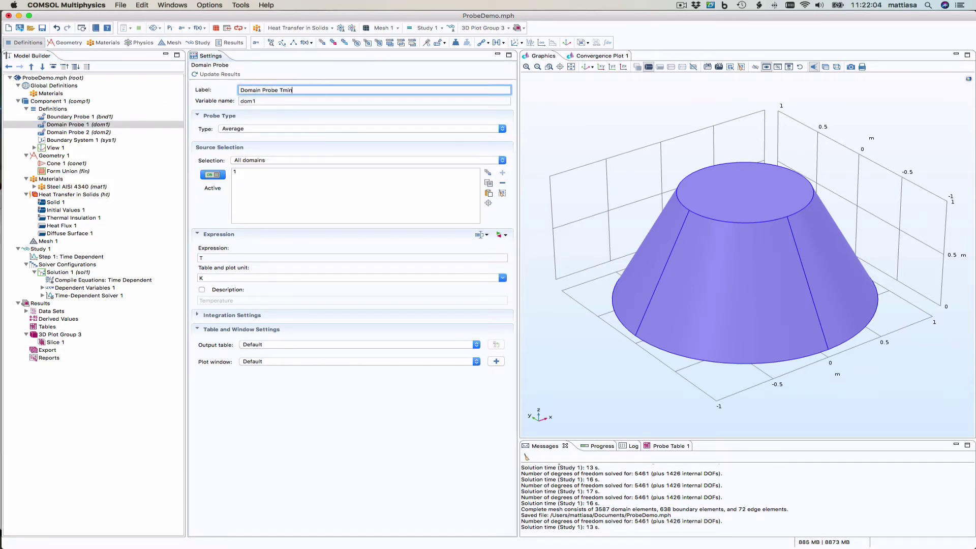
key("Tab")
type("Tmin")
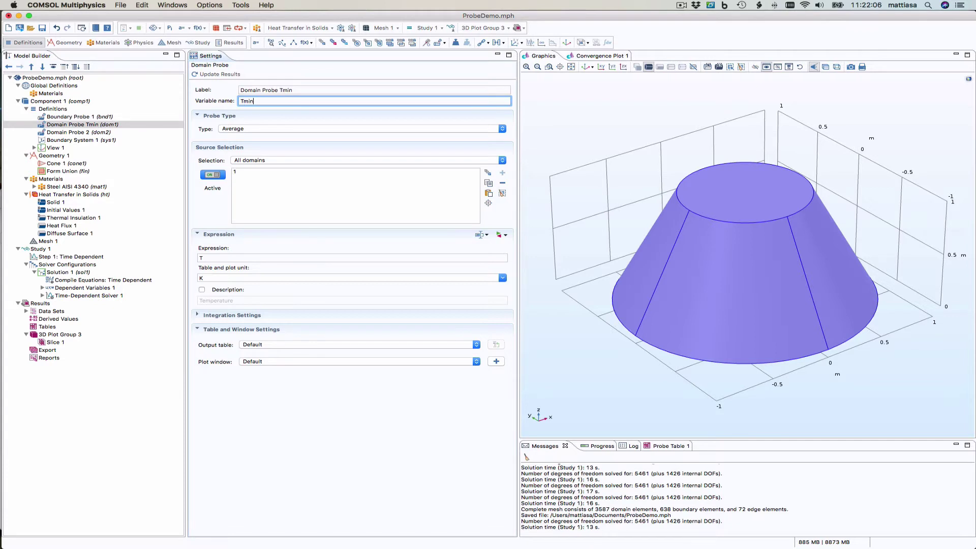
- Label the second domain probe Tmax with variable name Tmax
left_click(116, 132)
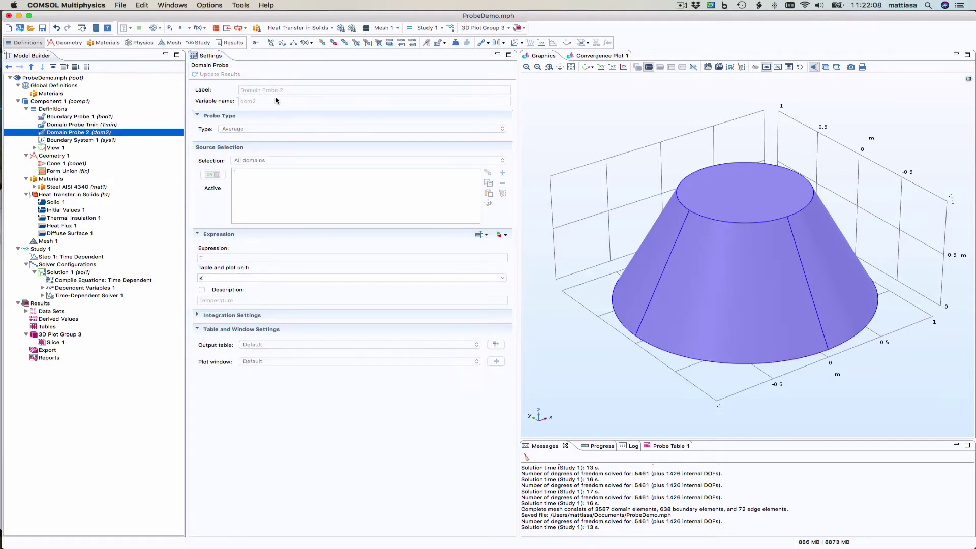
left_click(293, 91)
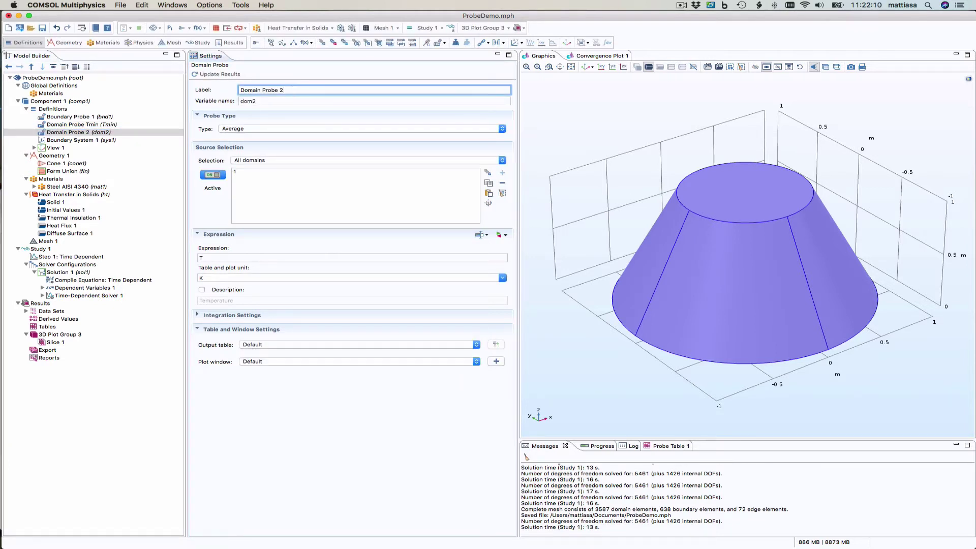
key("BackSpace")
type("Tmax")
key("Tab")
type("Tma")
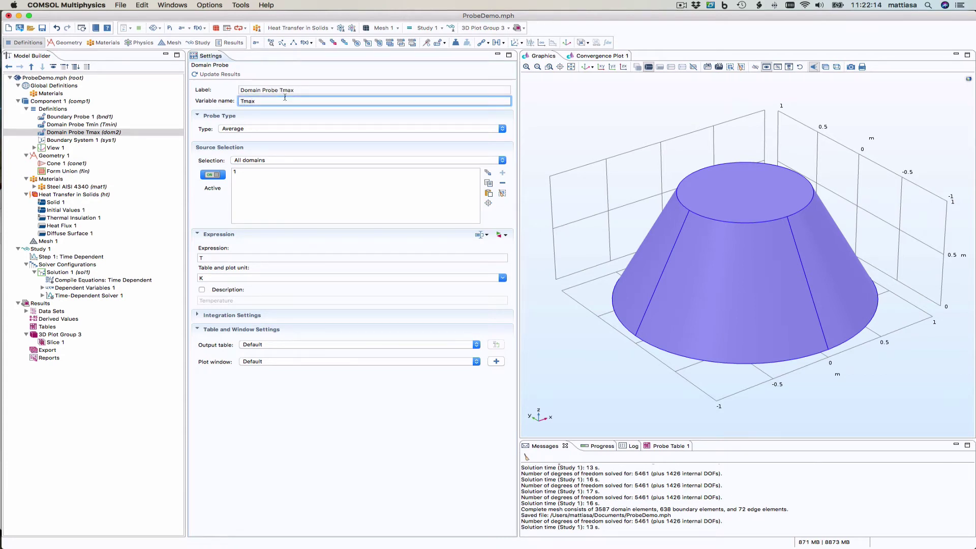
type("x")
- Set the Tmin probe type to Minimum and the Tmax probe type to Maximum
left_click(95, 125)
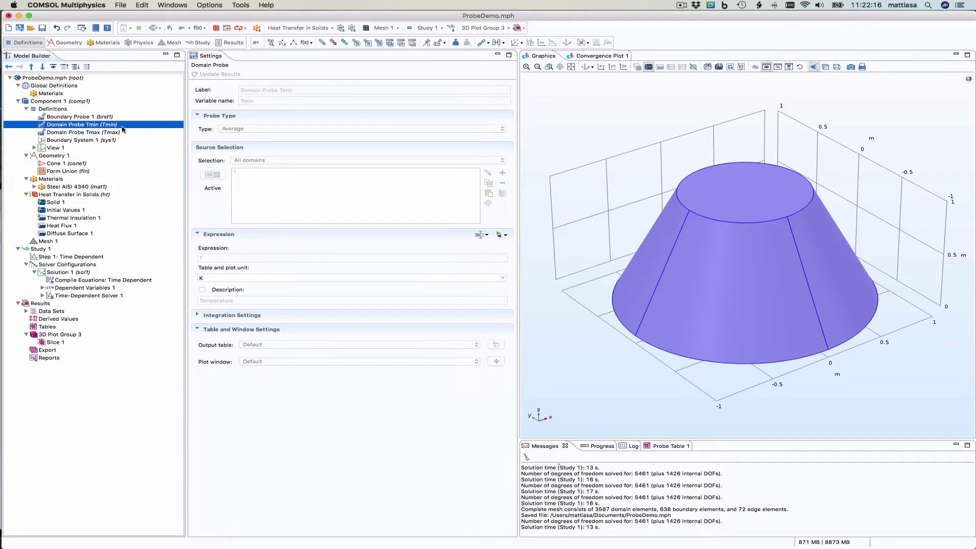
left_click(288, 130)
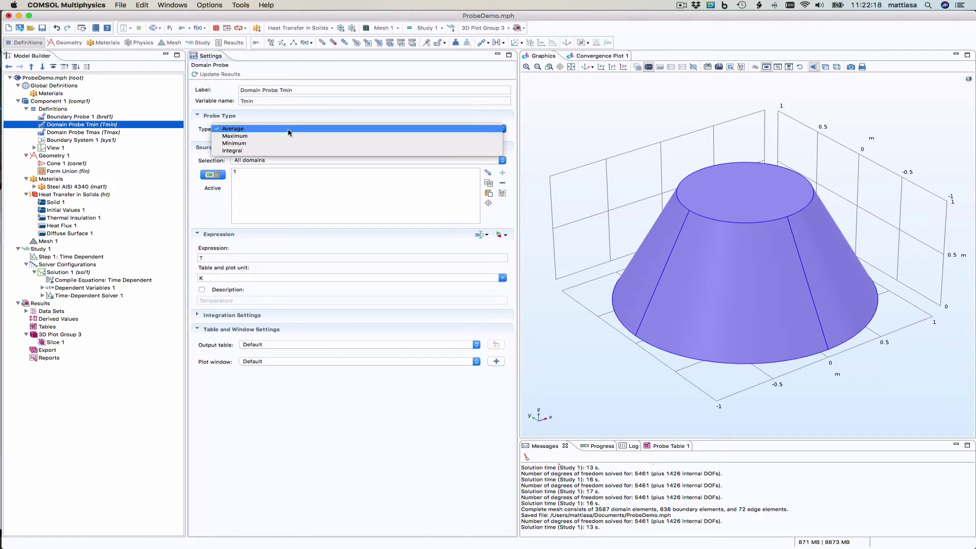
left_click(288, 143)
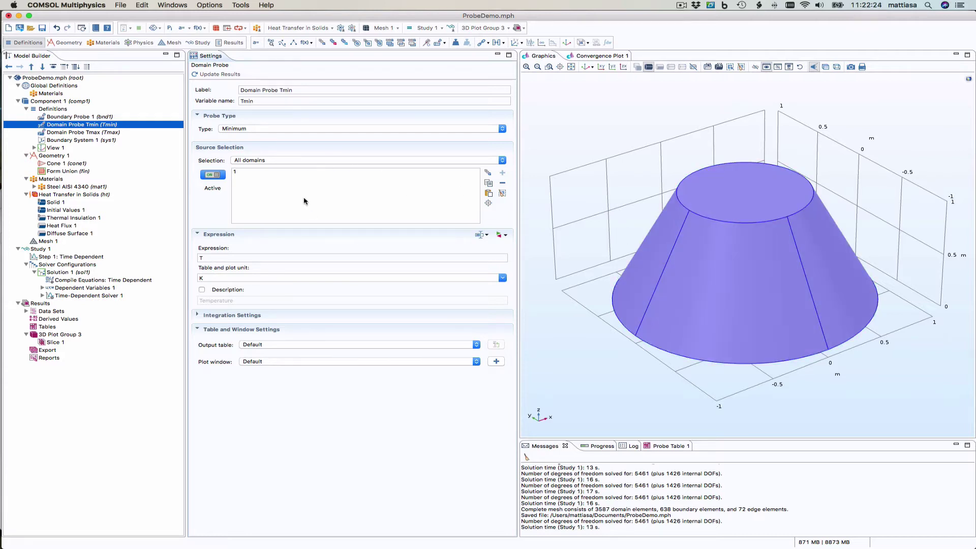
left_click(98, 132)
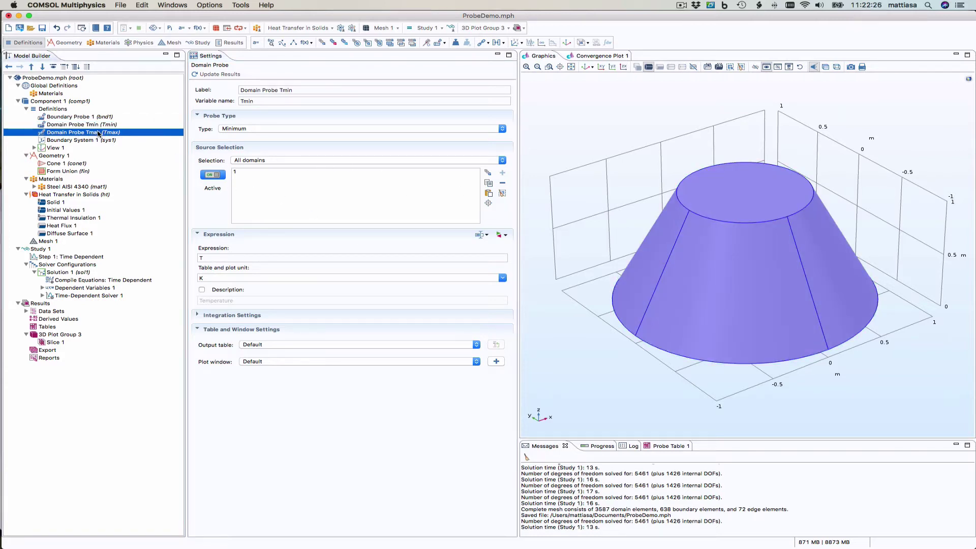
left_click(272, 129)
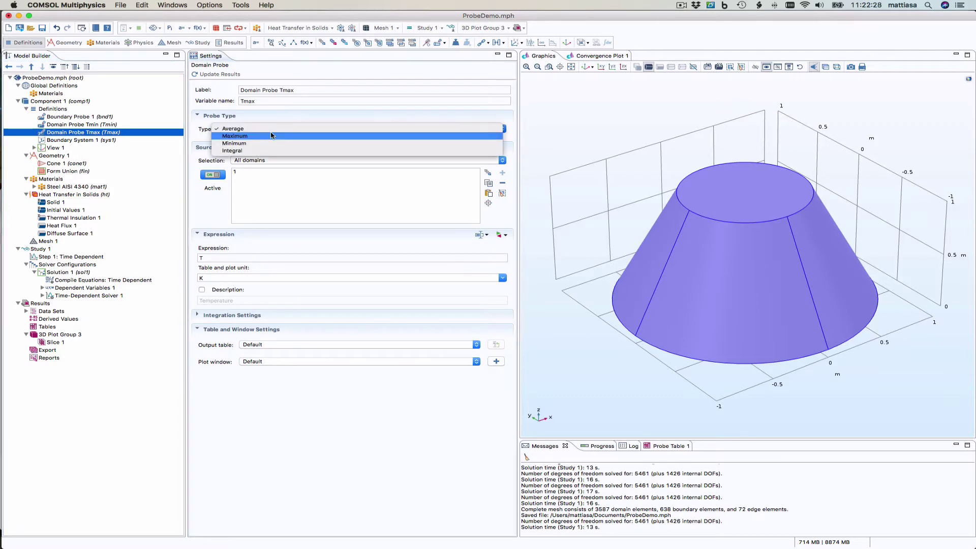
left_click(272, 136)
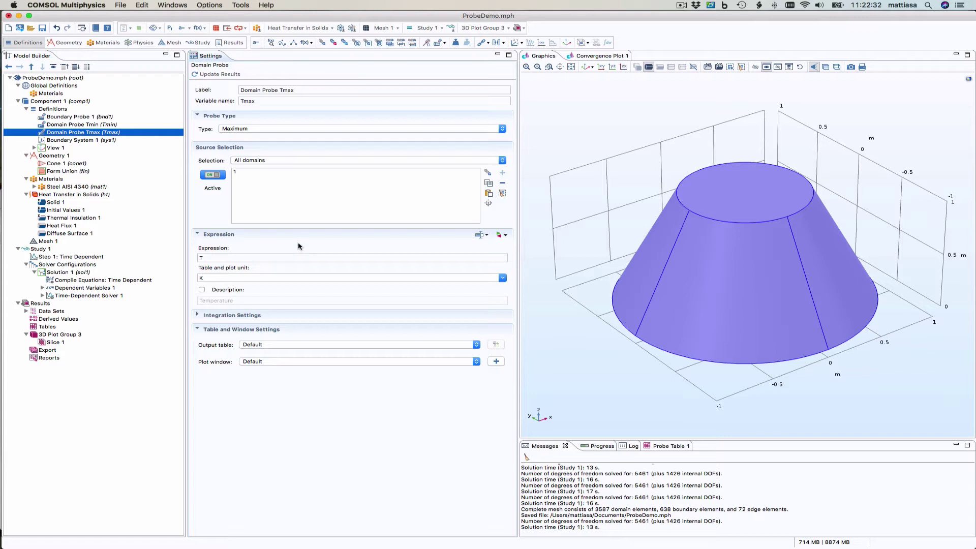
- Make the boundary probe integrate the diffuse surface radiative flux ht.ds1.rflux
left_click(80, 118)
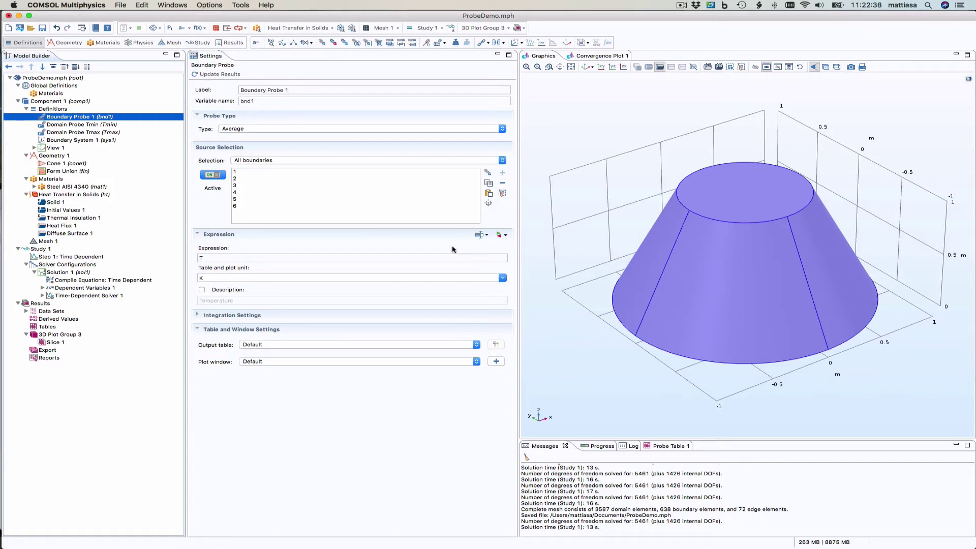
left_click(504, 235)
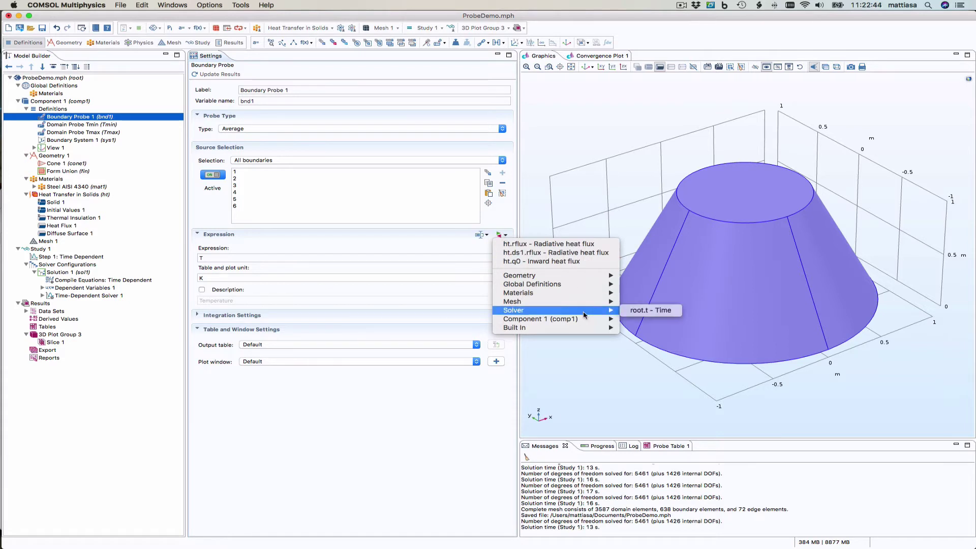
mouse_move(587, 323)
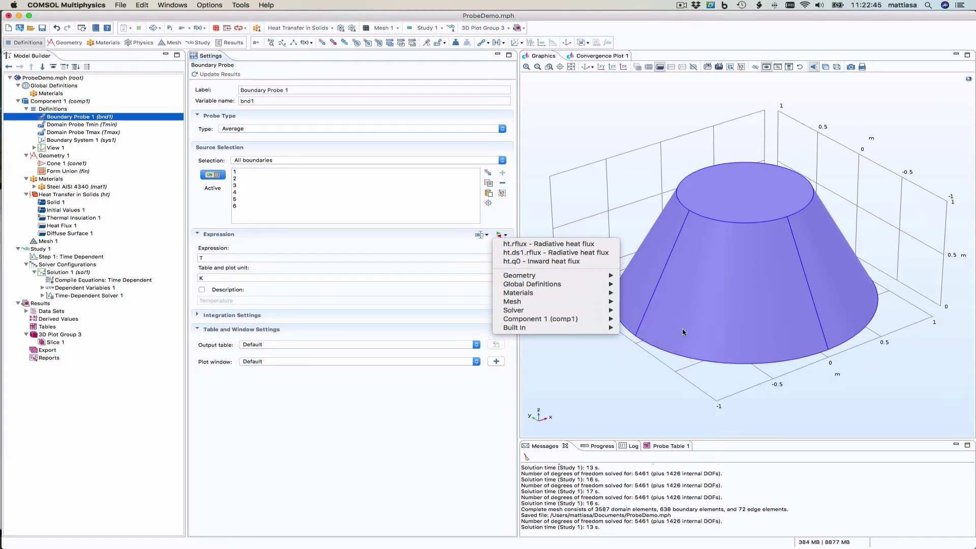
mouse_move(651, 338)
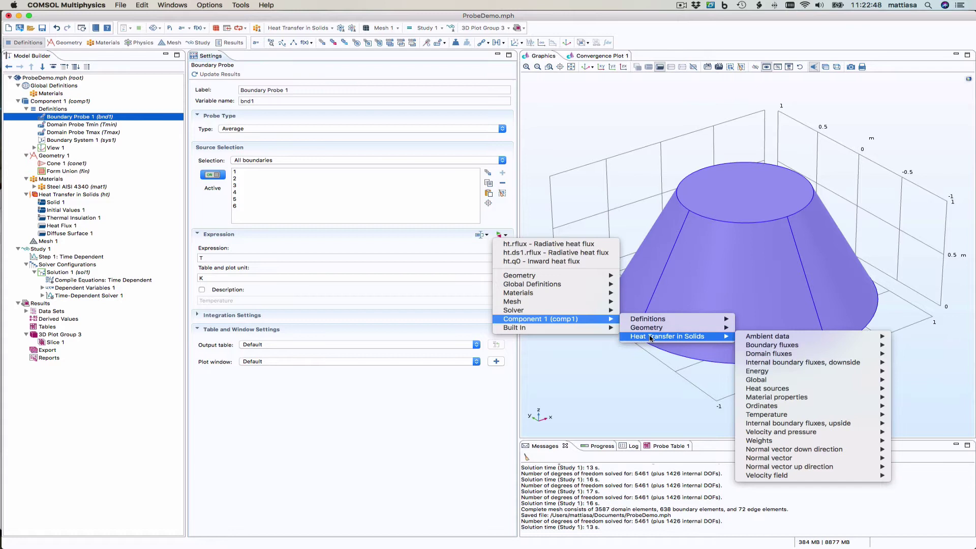
mouse_move(786, 347)
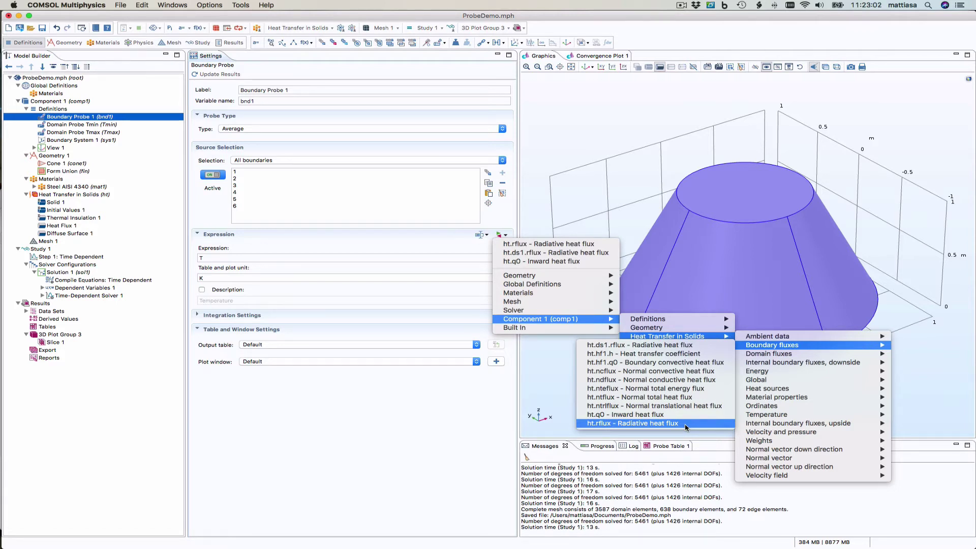
left_click(689, 347)
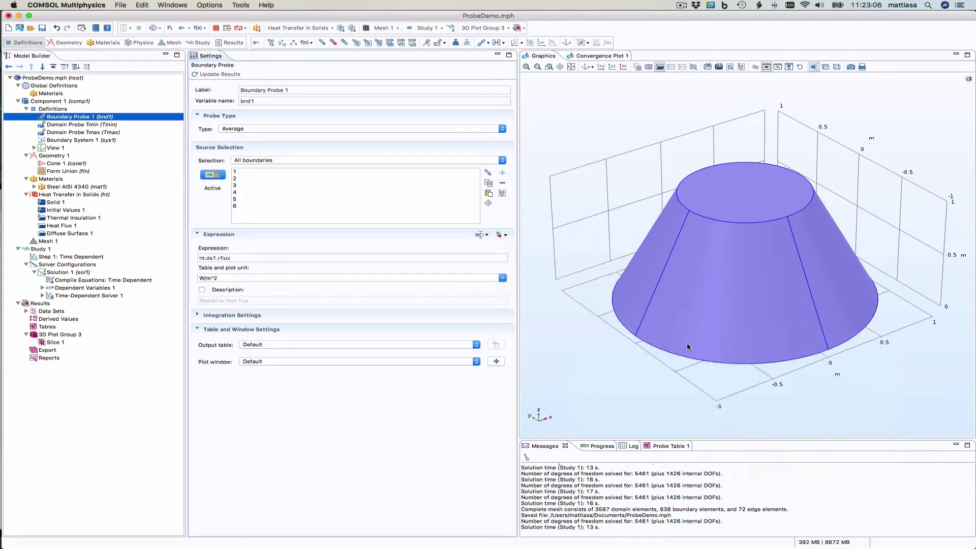
left_click(308, 131)
left_click(306, 150)
- Rename the probe to Boundary Probe dsrflux with variable name bnd_dsrflux
left_click(312, 92)
key("Right")
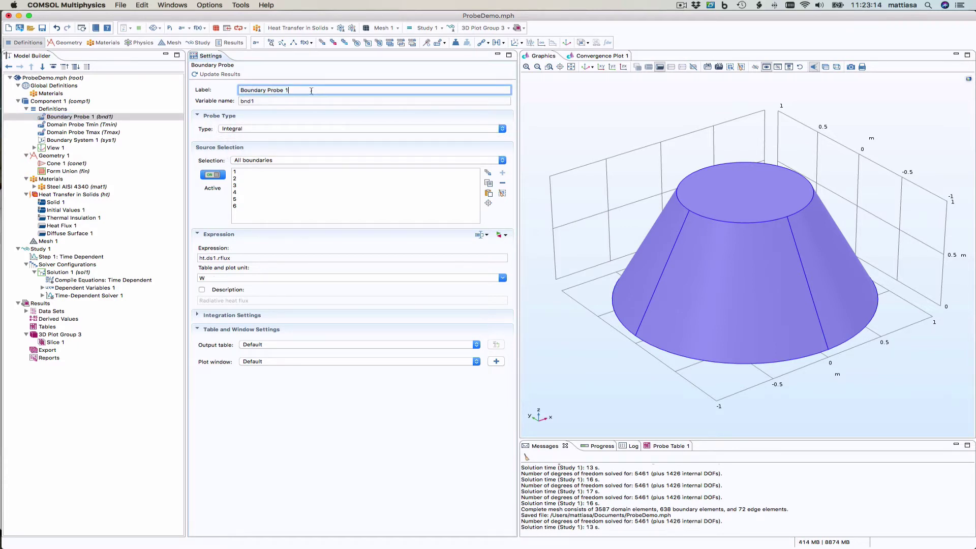
key("BackSpace")
type("dsrflux")
key("Tab")
key("Right")
key("BackSpace")
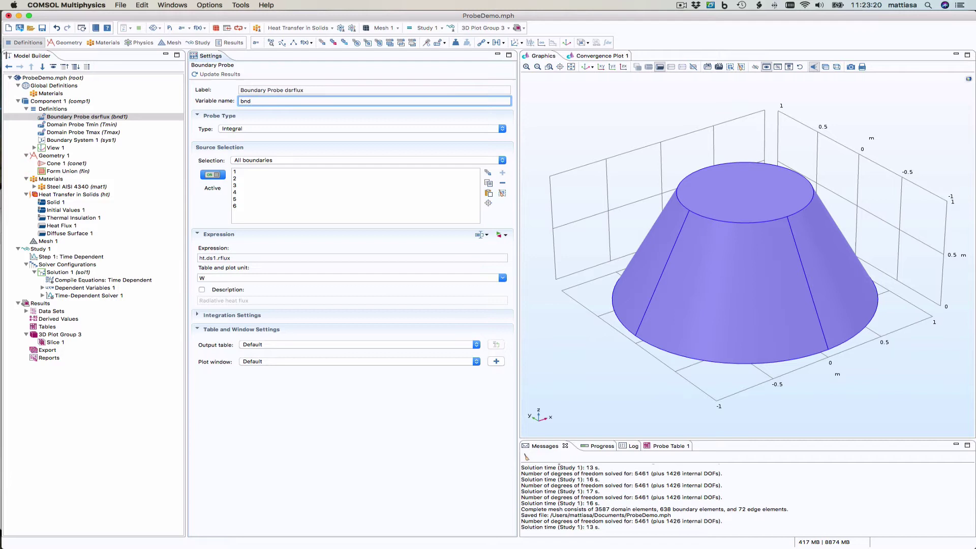
key("BackSpace")
key("BackSpace")
type("bnd_dsrfl")
- Add a second boundary probe with expression ht.rflux
right_click(33, 110)
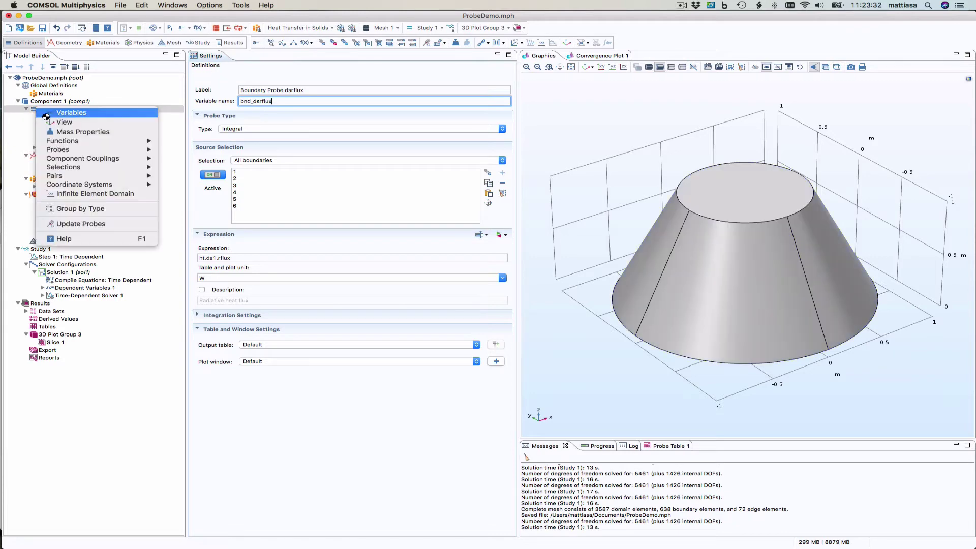
mouse_move(127, 149)
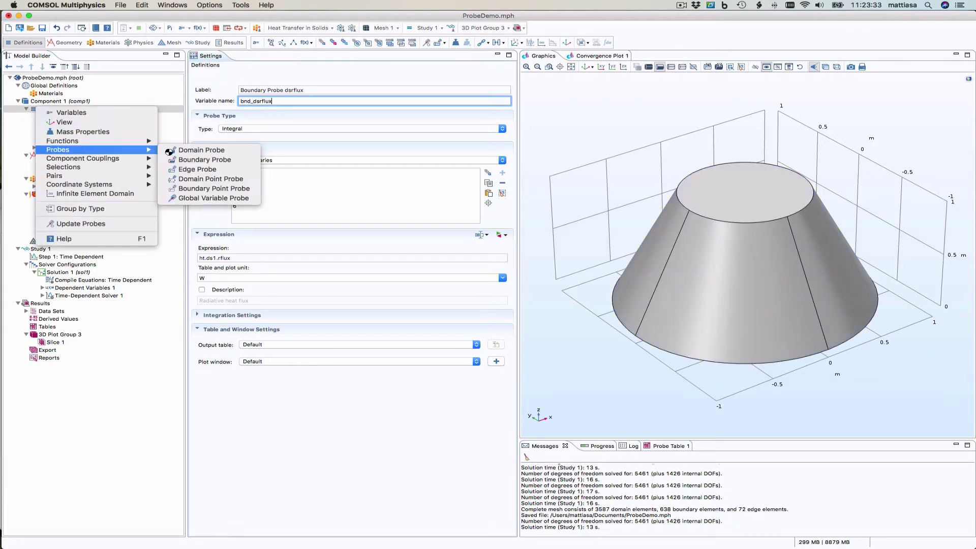
left_click(196, 159)
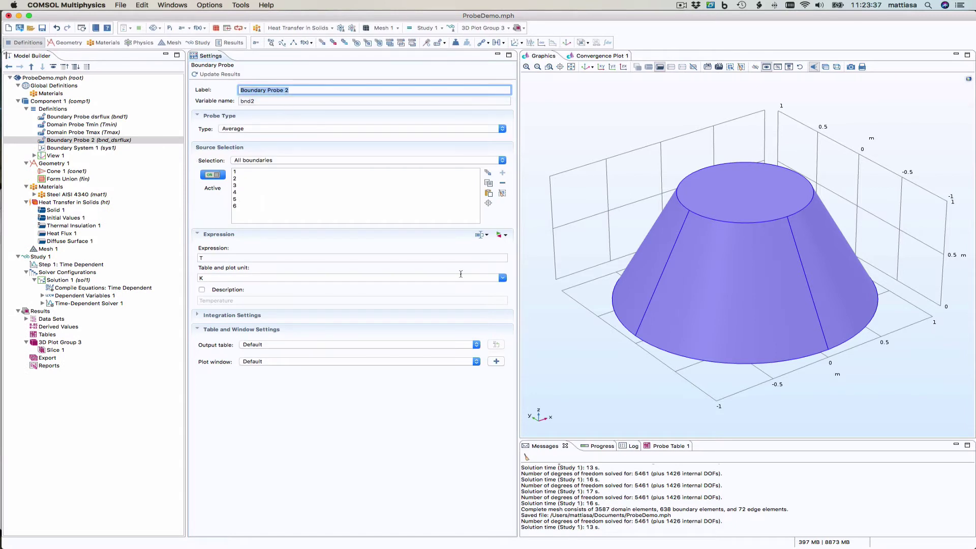
left_click(506, 235)
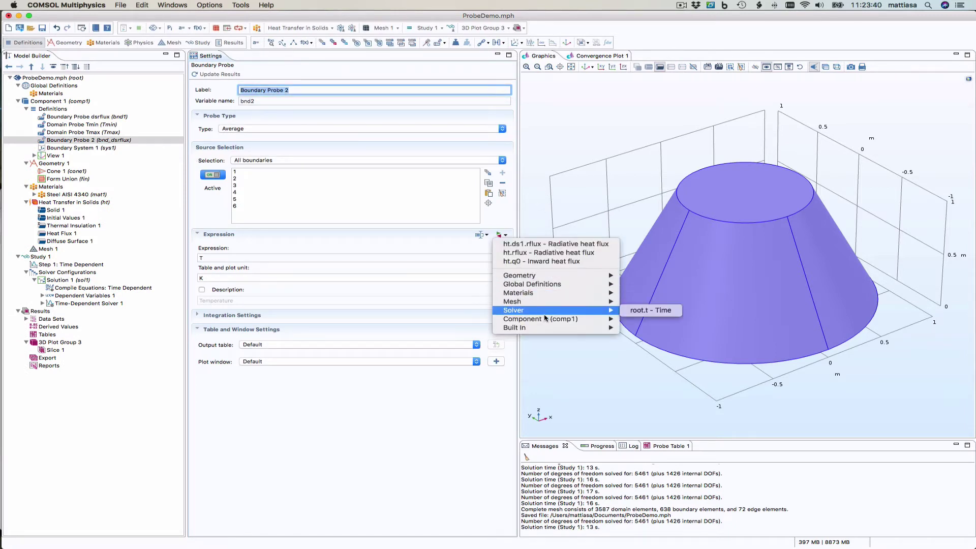
mouse_move(548, 319)
mouse_move(712, 337)
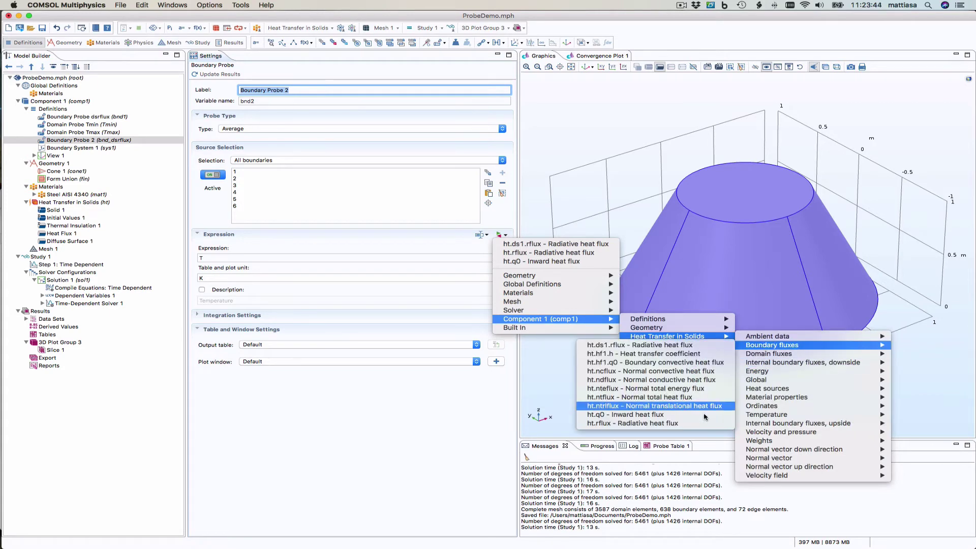
left_click(694, 424)
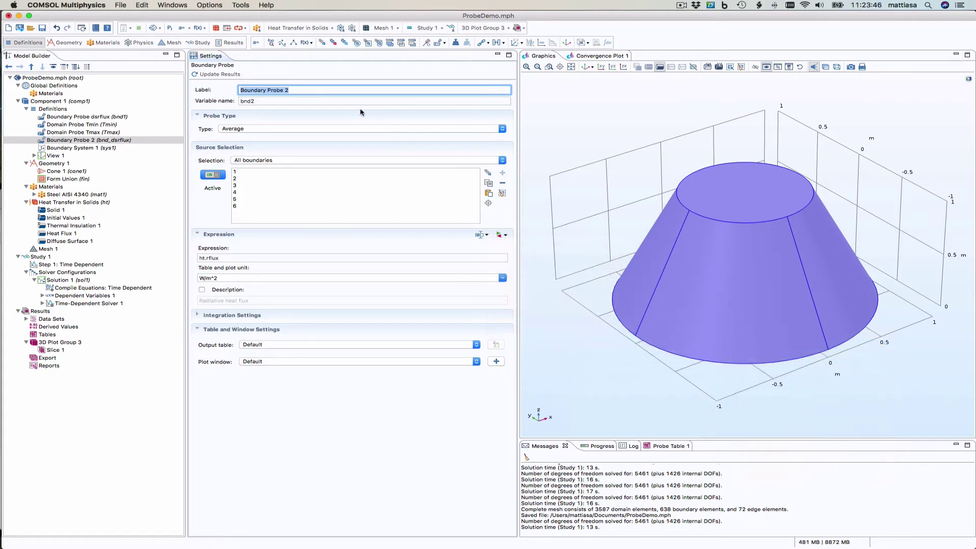
- Label it Boundary Probe rflux, variable bnd_rflux, and set its type to Integral
left_click(304, 91)
type("rflux")
key("Tab")
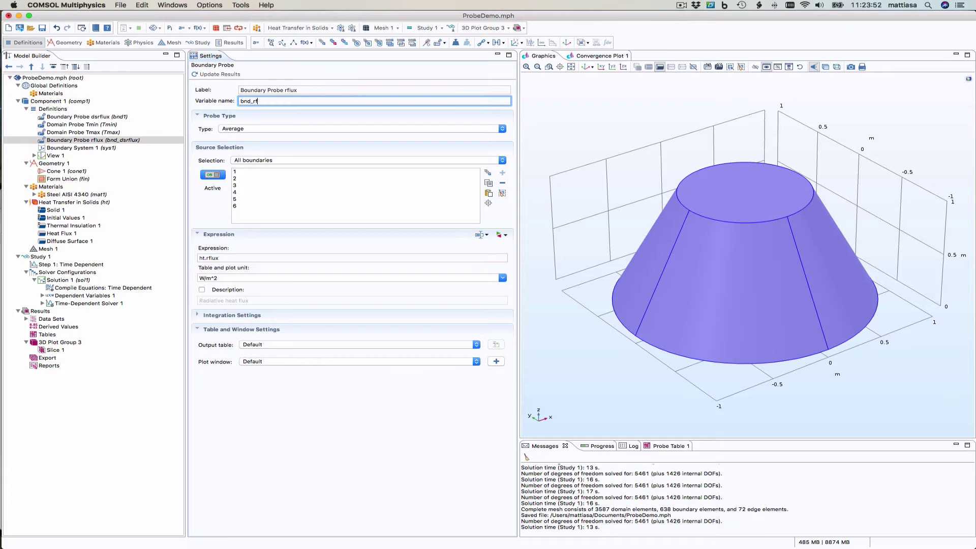
type("lux")
left_click(278, 130)
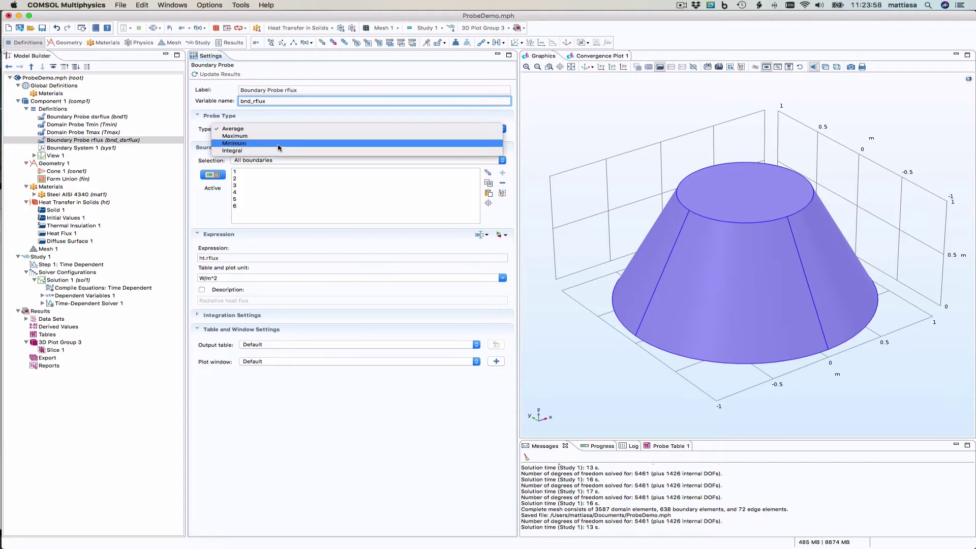
left_click(279, 152)
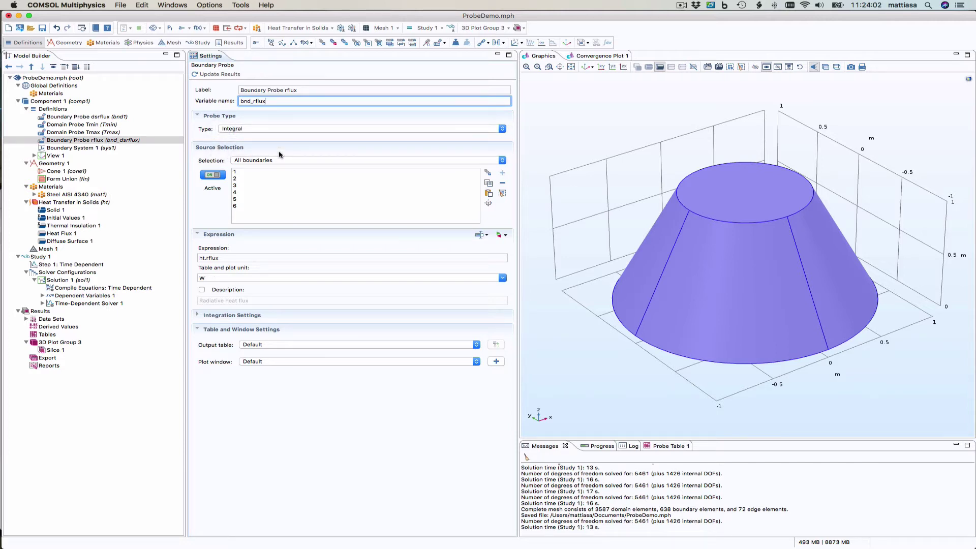
left_click(70, 109)
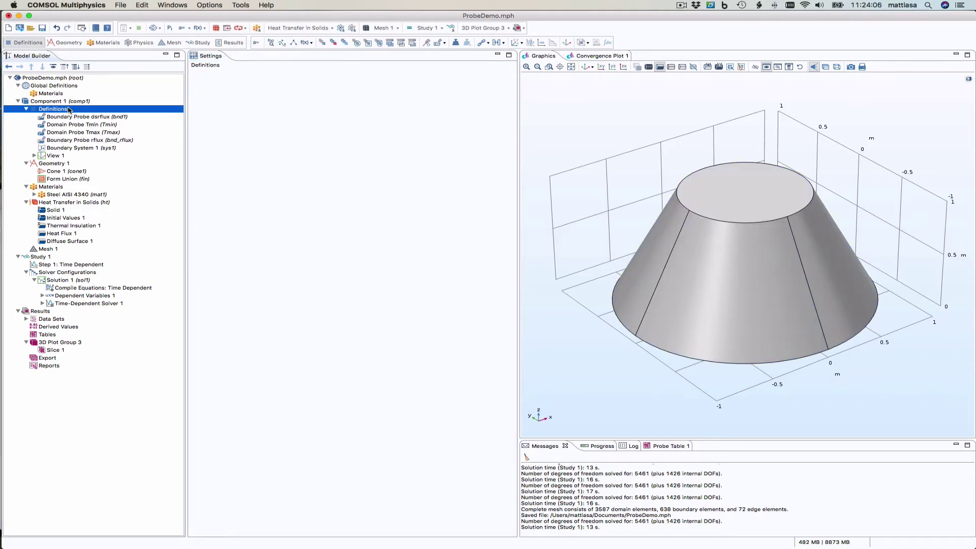
right_click(70, 110)
- Add a third boundary probe with the convective heat flux expression ht.hf1.q0
mouse_move(109, 150)
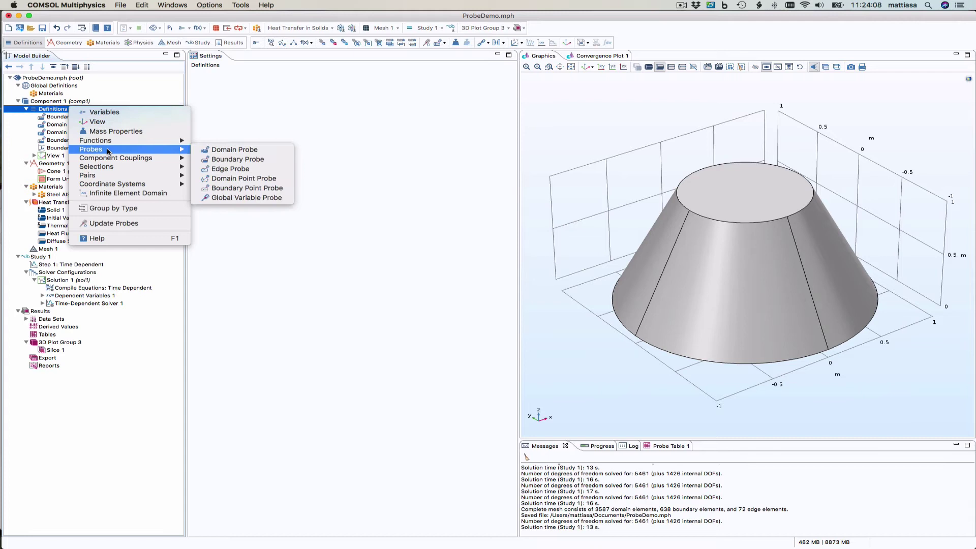
left_click(212, 159)
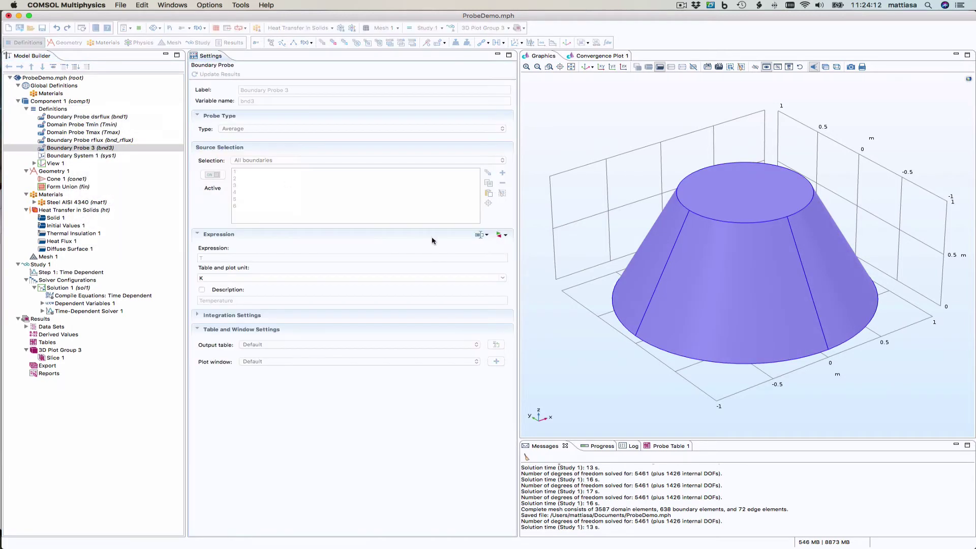
left_click(502, 236)
mouse_move(542, 314)
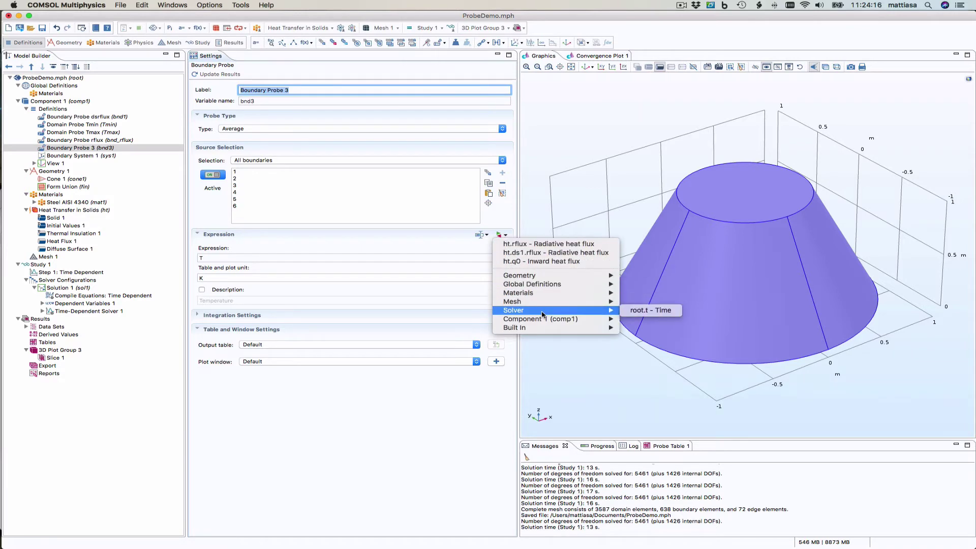
mouse_move(671, 336)
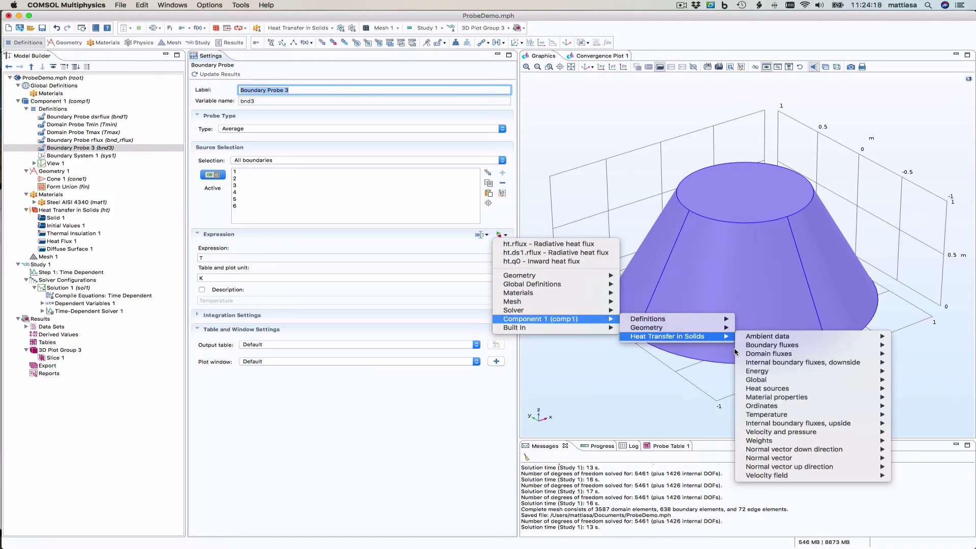
mouse_move(760, 347)
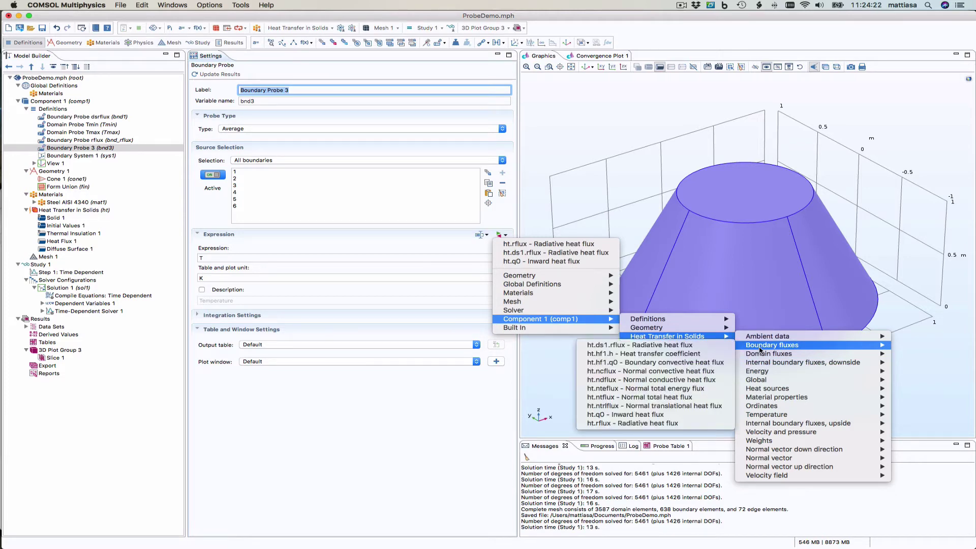
left_click(704, 363)
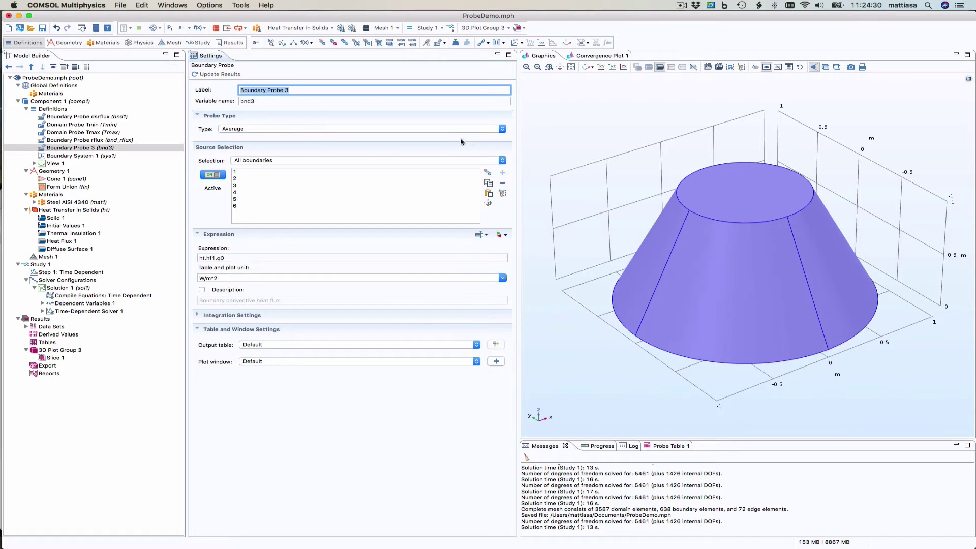
- Label it Boundary Probe q0 and set its type to Integral
left_click(306, 89)
type("q0")
left_click(255, 101)
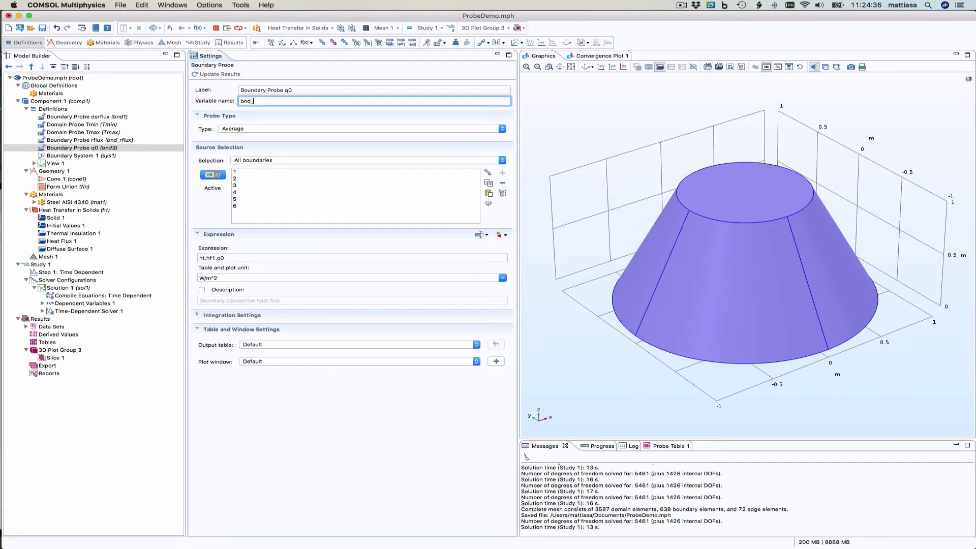
left_click(267, 129)
left_click(266, 154)
- Add a fourth boundary probe with the inward heat flux expression ht.q0
right_click(37, 110)
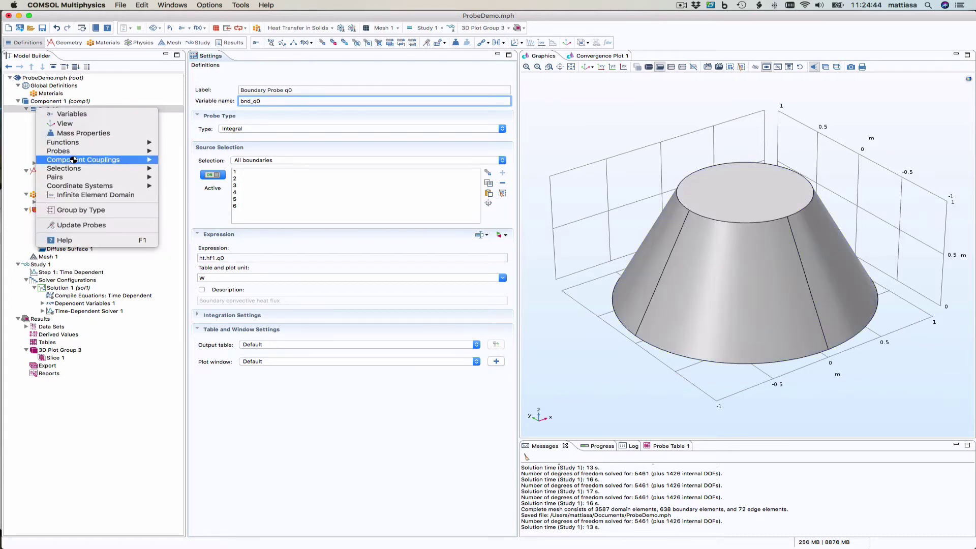
mouse_move(78, 153)
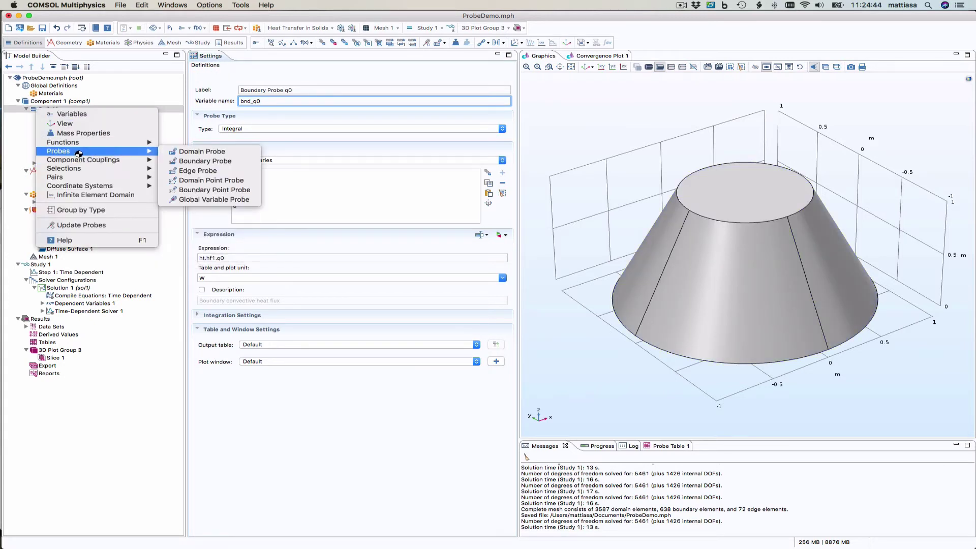
left_click(247, 166)
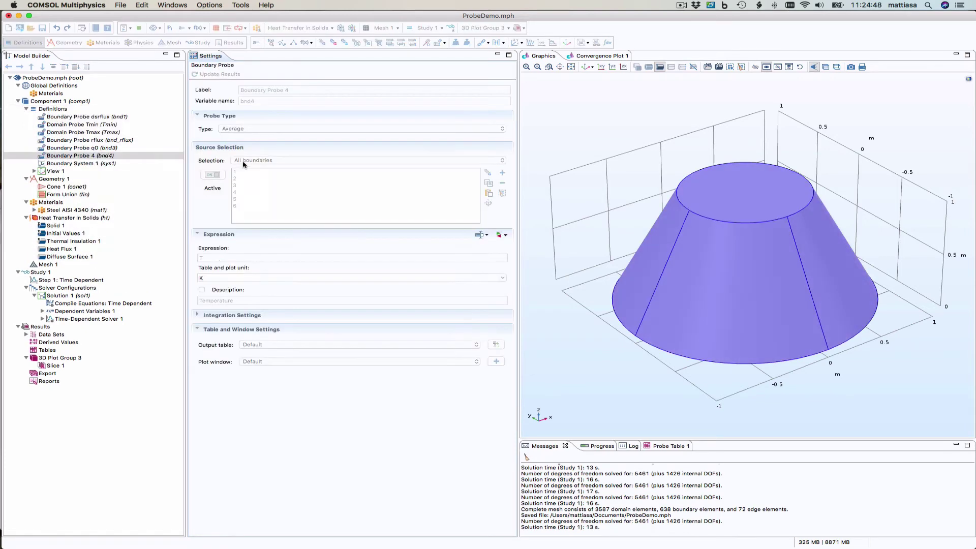
left_click(505, 235)
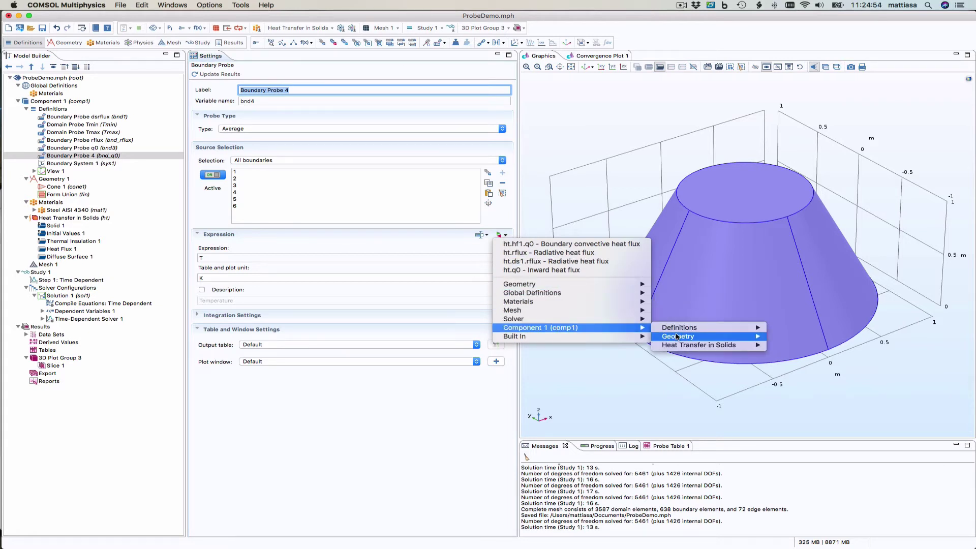
mouse_move(802, 355)
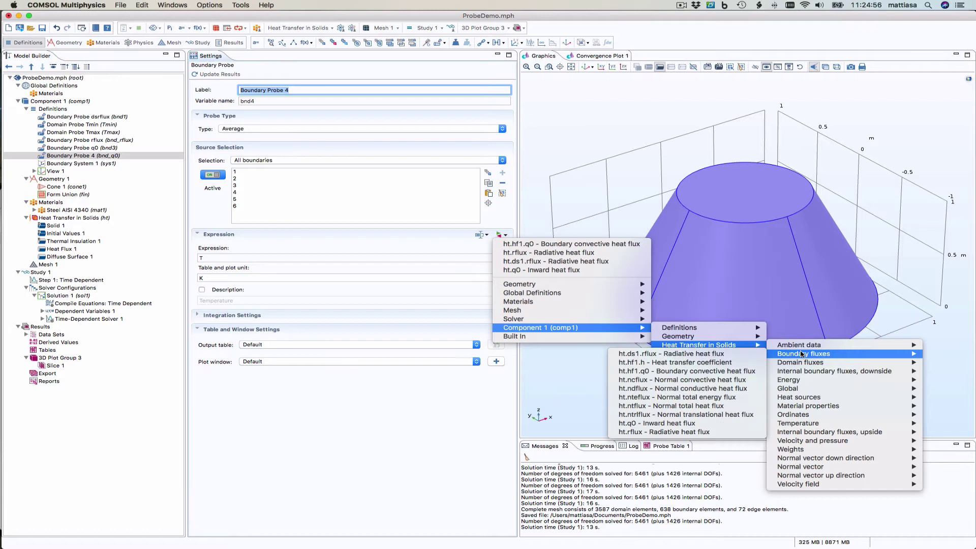
left_click(694, 425)
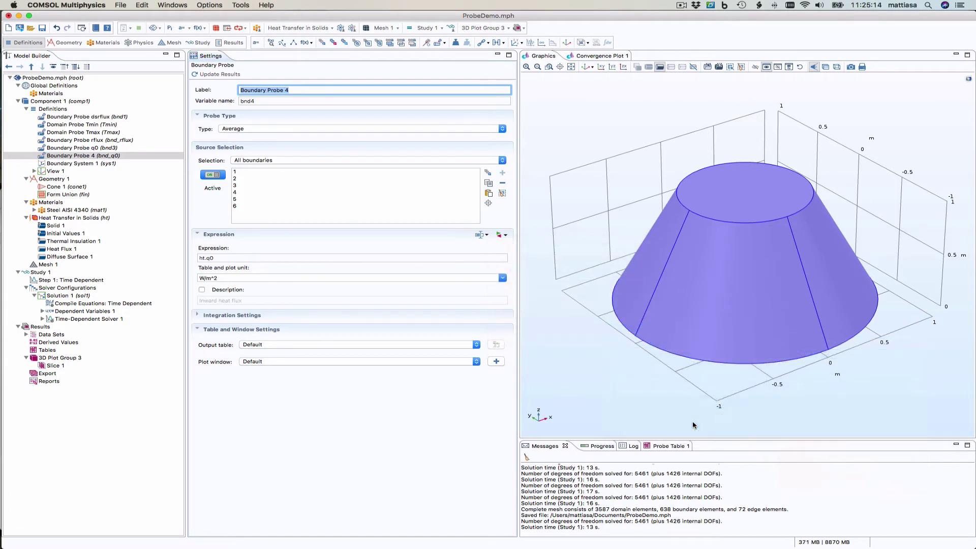
left_click(86, 148)
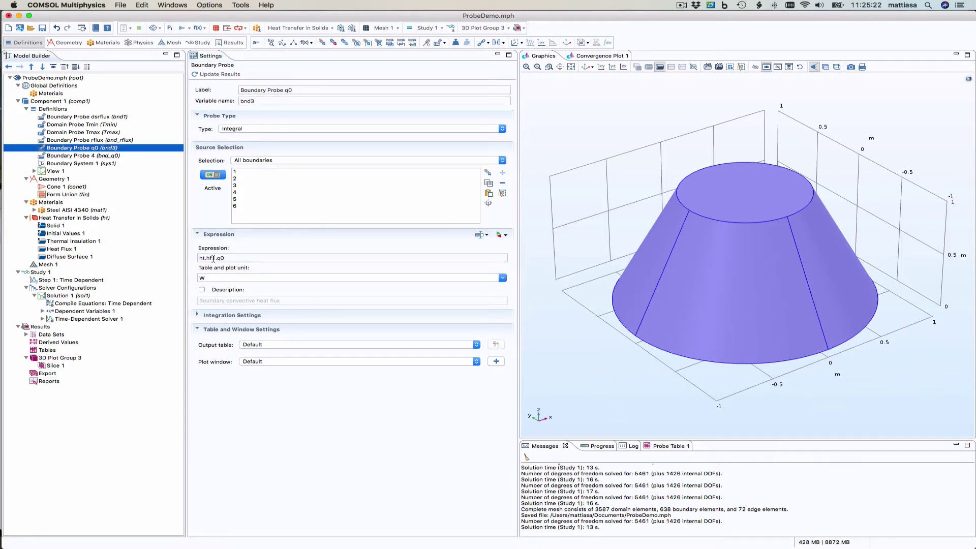
- Rename the convective probe to Boundary Probe hf1q0
left_click(285, 90)
type("hf1")
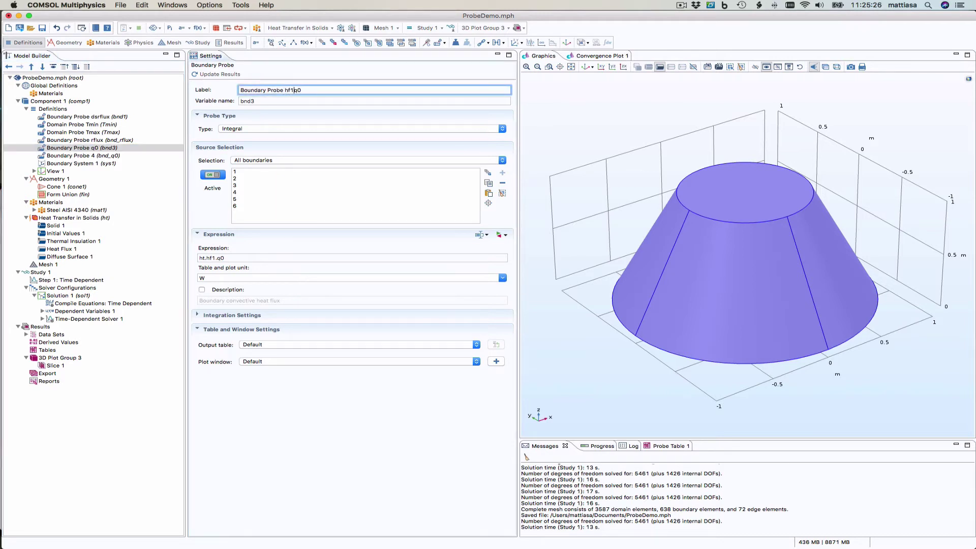
left_click(255, 101)
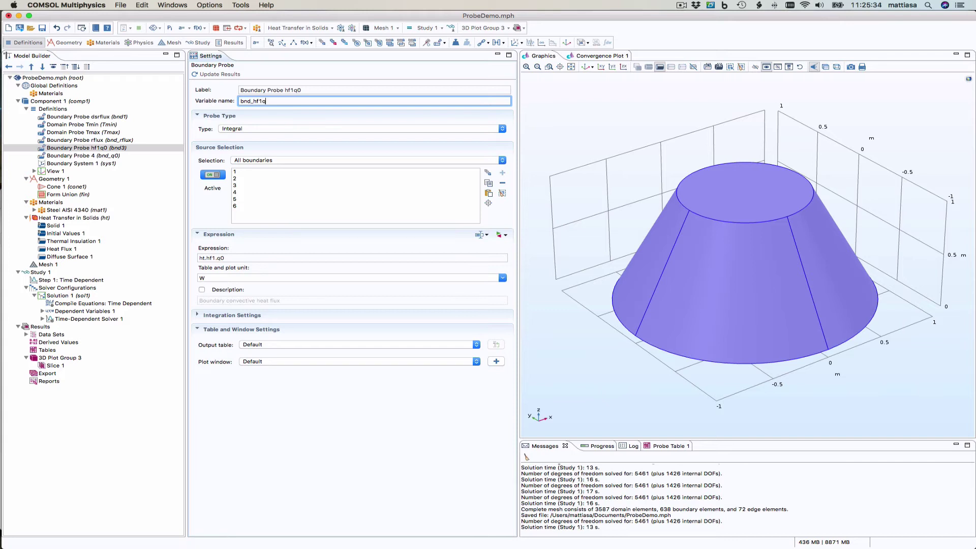
- Label the fourth probe Boundary Probe q0 and set its type to Integral
left_click(84, 157)
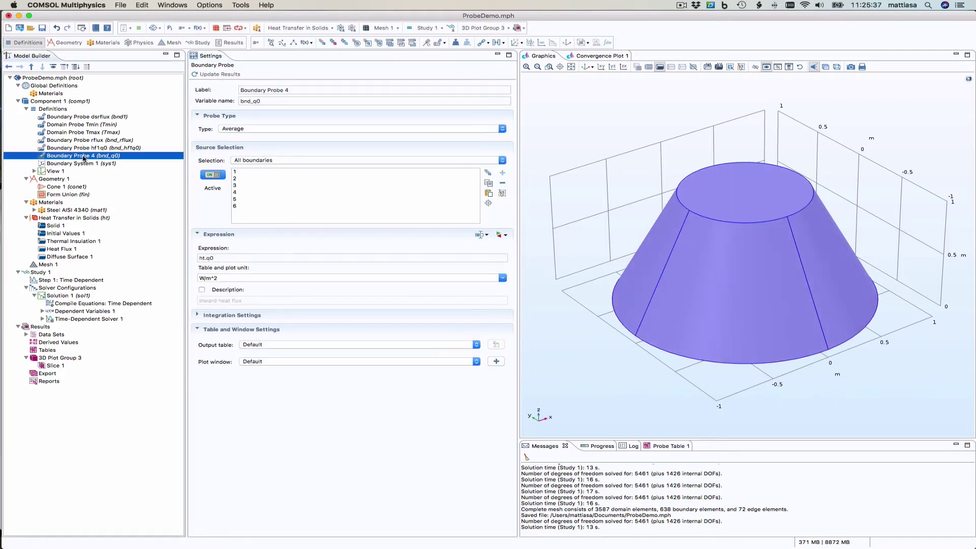
left_click(300, 90)
key("BackSpace")
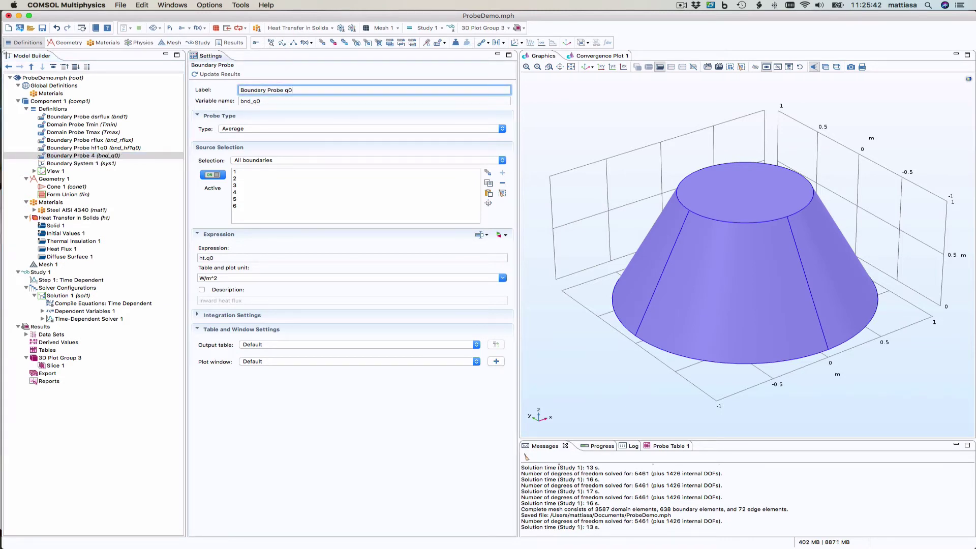
left_click(295, 129)
left_click(294, 153)
type("q0")
left_click(116, 142)
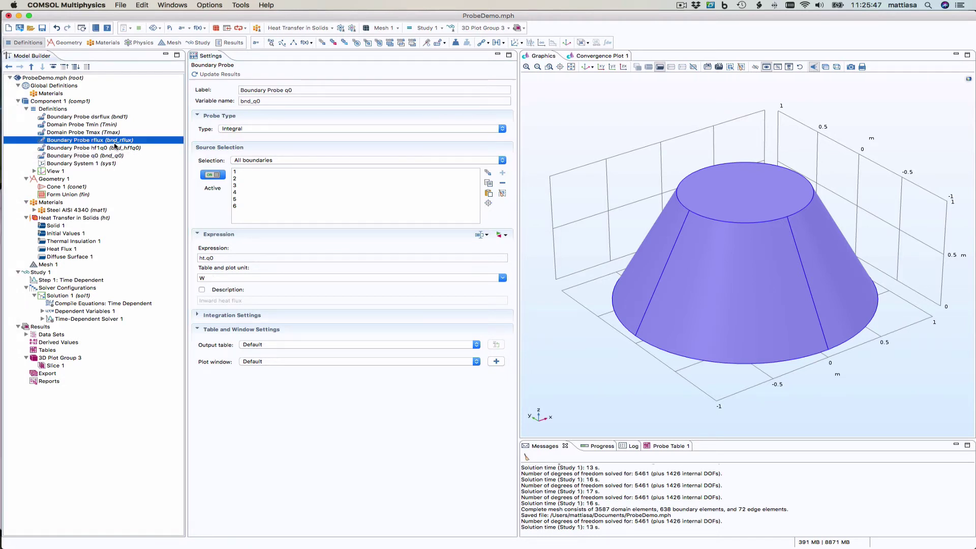
- Review the hf1q0, rflux, dsrflux and q0 boundary probe settings
left_click(111, 150)
left_click(111, 142)
left_click(102, 117)
left_click(105, 155)
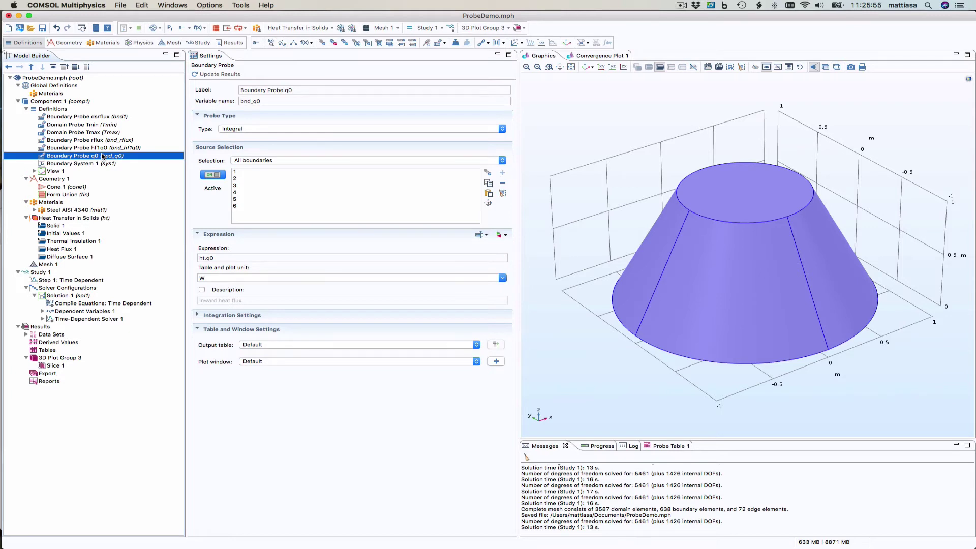
left_click(34, 110)
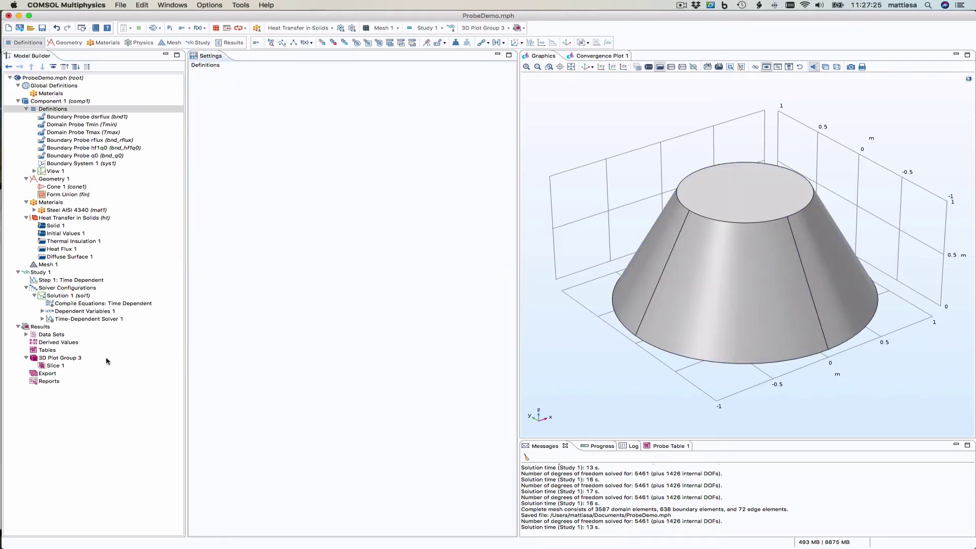
- Update the Study 1 solution and compute the time-dependent step to fill Probe Table 1
left_click(61, 276)
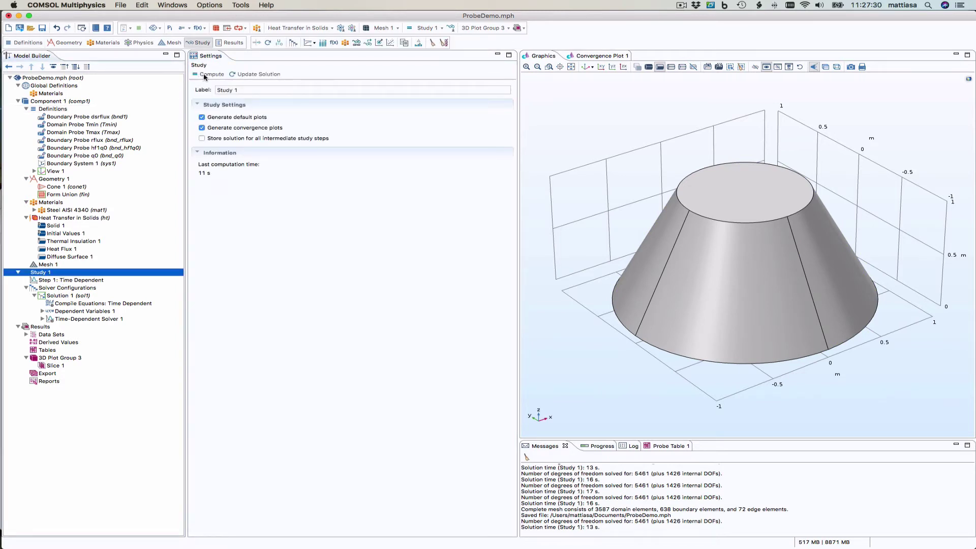
left_click(237, 76)
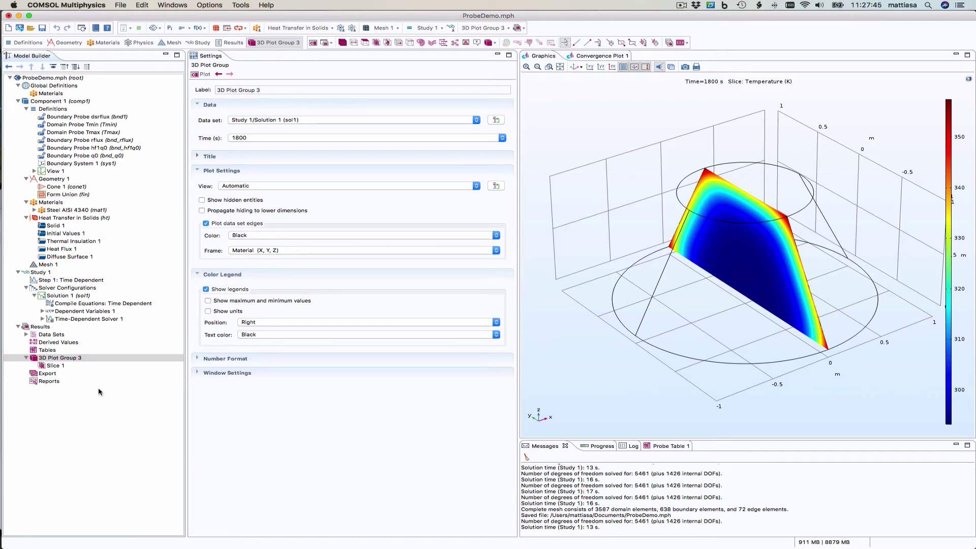
left_click(63, 282)
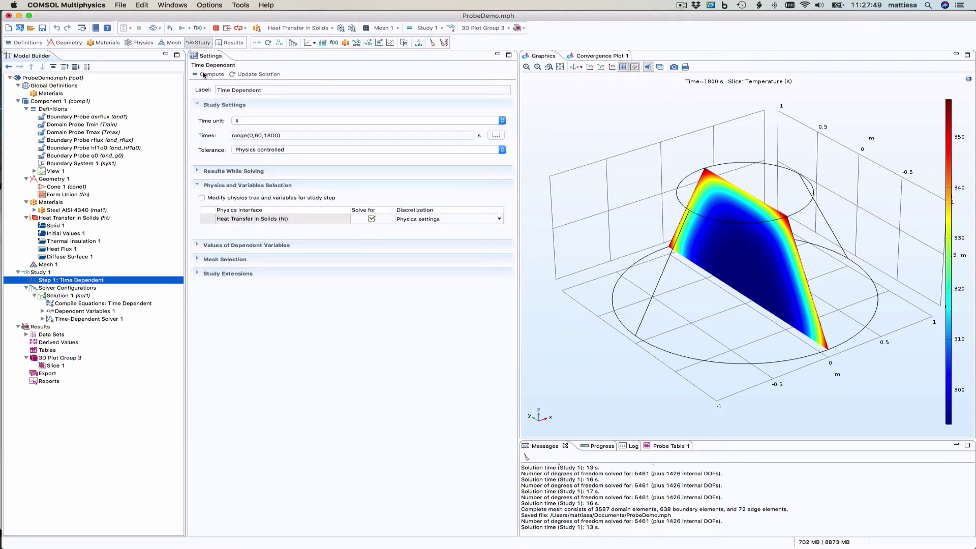
left_click(203, 75)
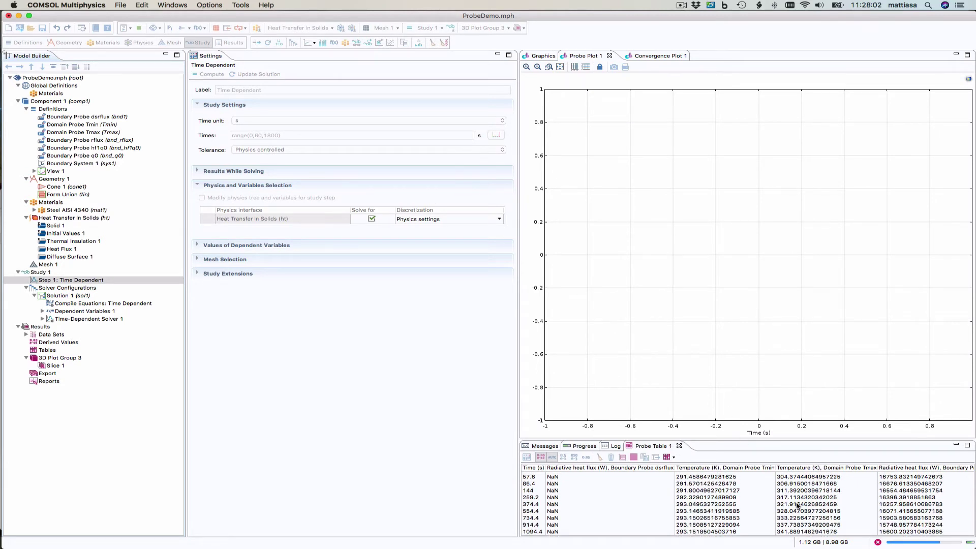
- Scroll across Probe Table 1 to inspect every probe column through 1814.4 s
scroll(781, 498, "right", 2)
scroll(782, 499, "right", 3)
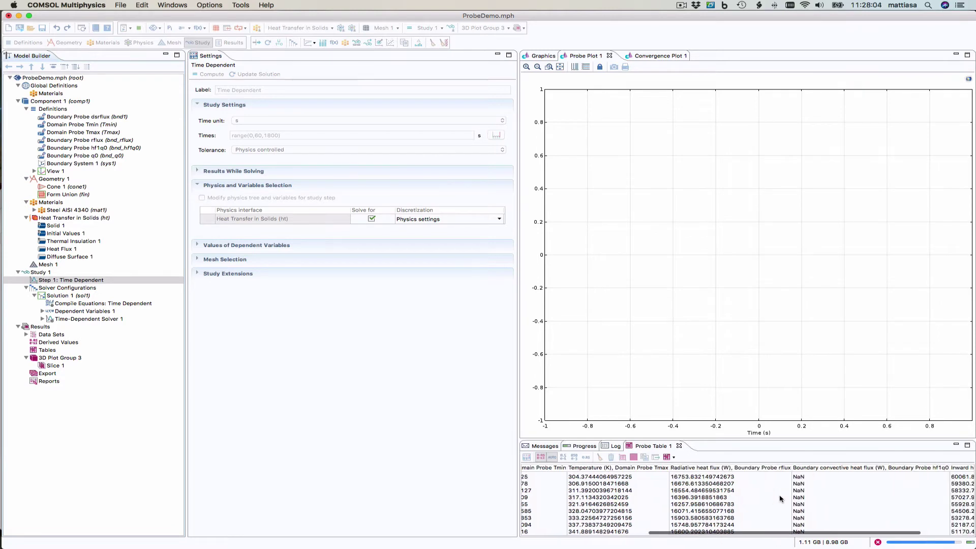
scroll(781, 499, "right", 2)
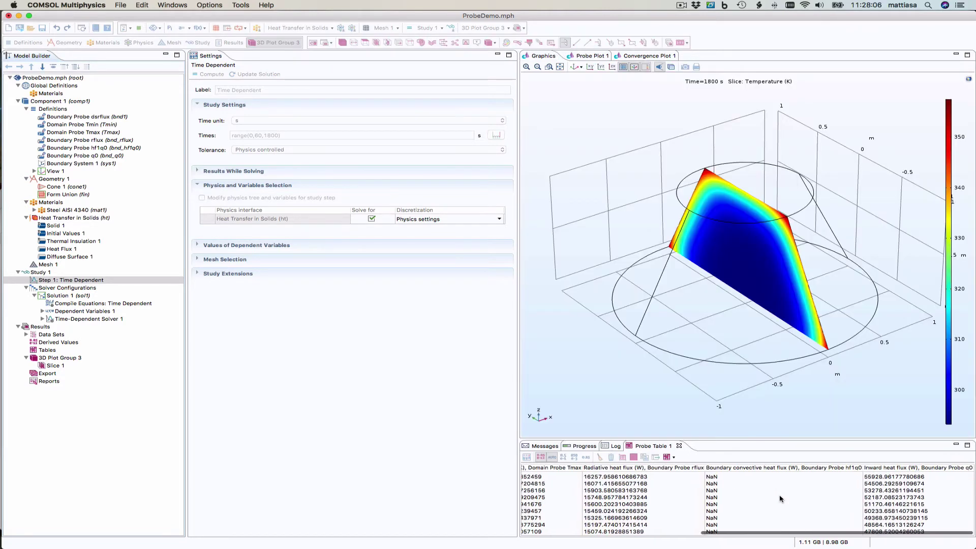
scroll(782, 499, "left", 7)
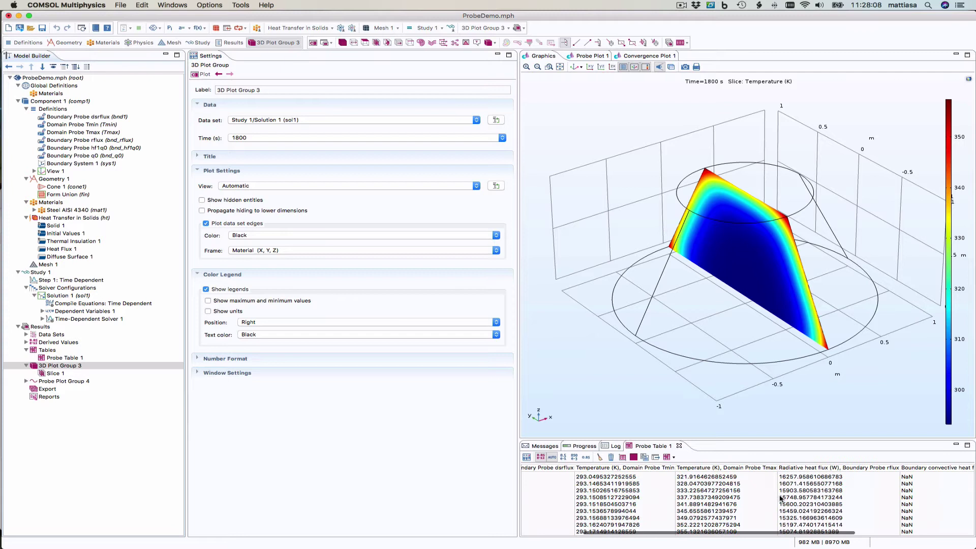
scroll(781, 498, "left", 1)
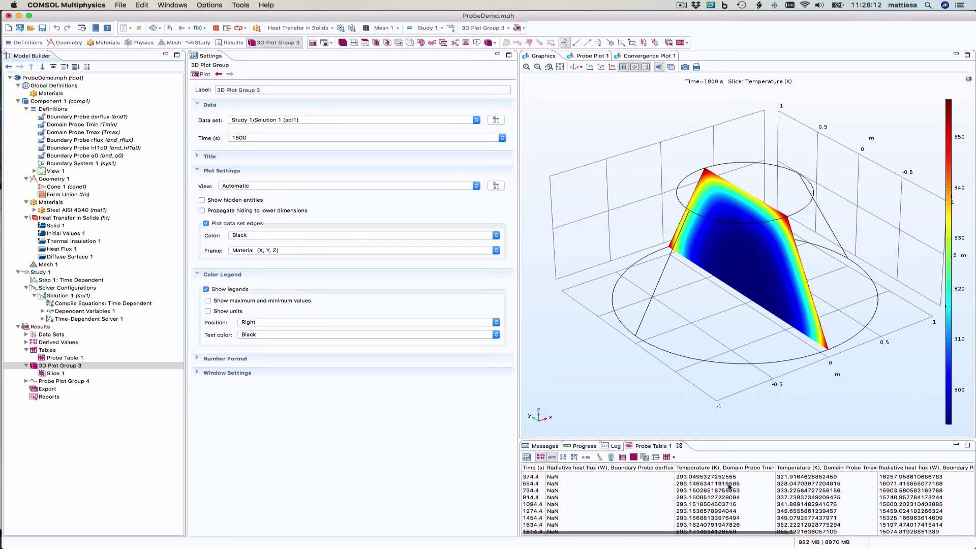
scroll(730, 486, "right", 2)
scroll(730, 487, "left", 2)
scroll(730, 487, "right", 3)
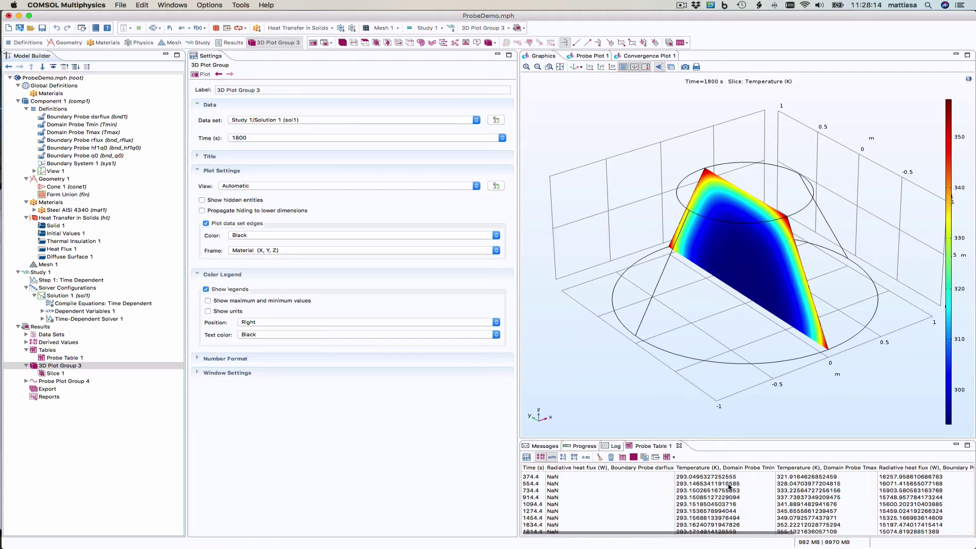
scroll(729, 487, "right", 2)
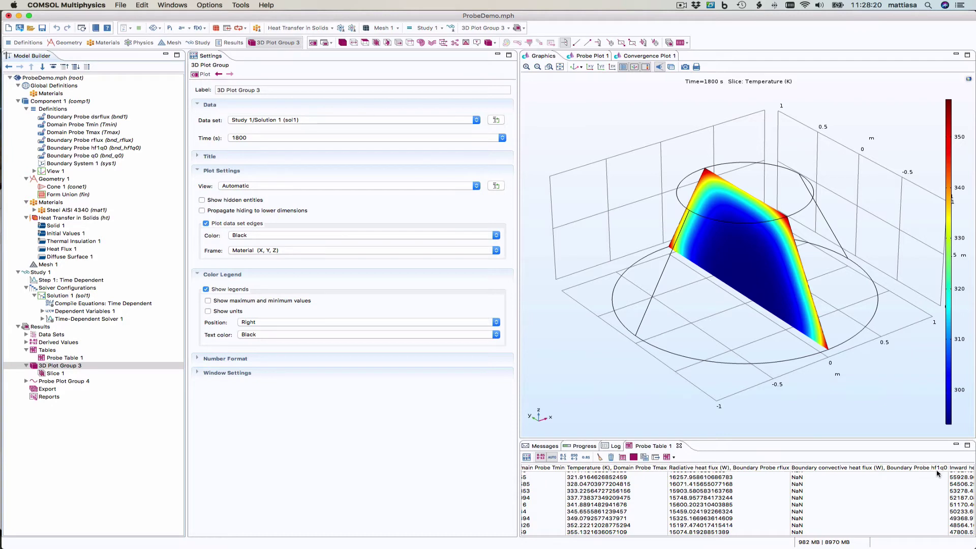
scroll(847, 496, "right", 3)
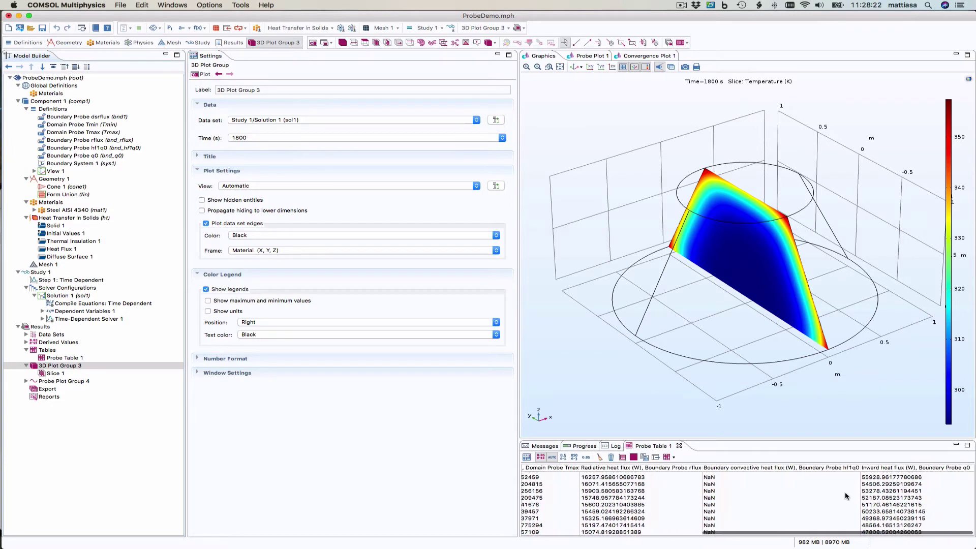
scroll(845, 496, "left", 5)
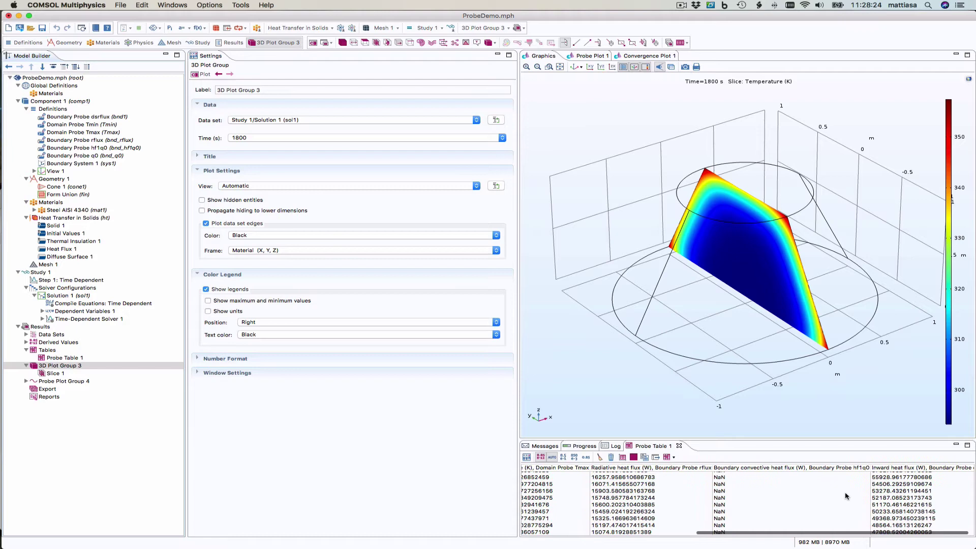
scroll(847, 497, "left", 5)
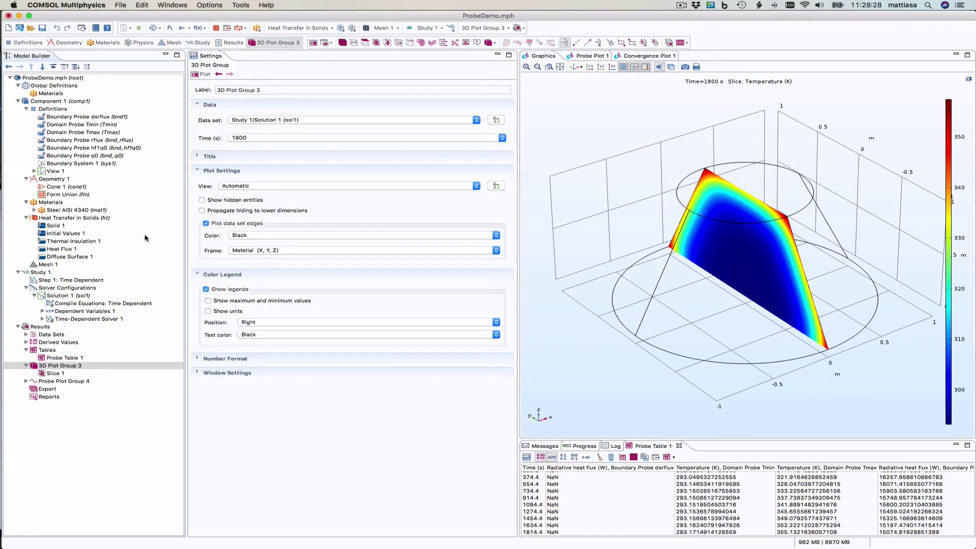
- After reviewing Heat Flux 1 and Diffuse Surface 1, enable Surface-to-surface radiation in Heat Transfer in Solids
left_click(78, 250)
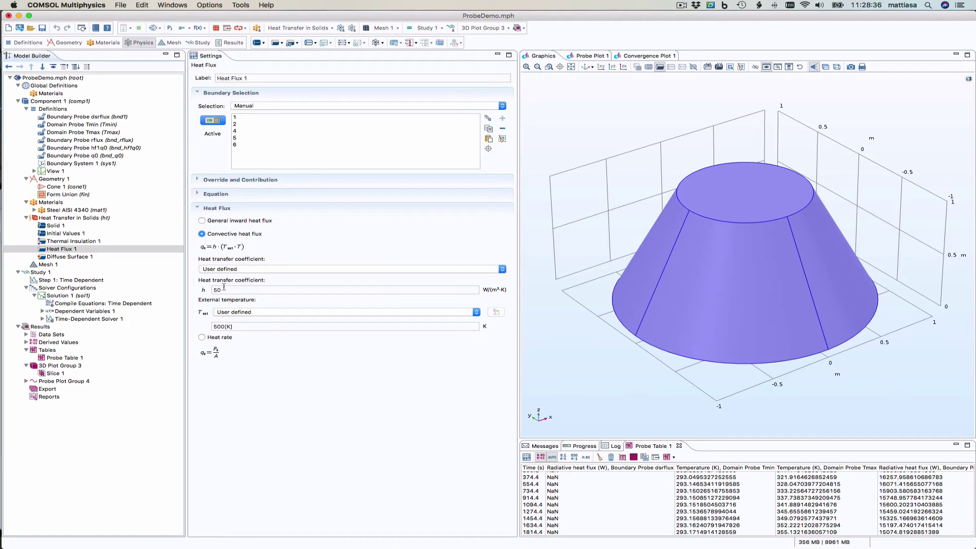
left_click(68, 258)
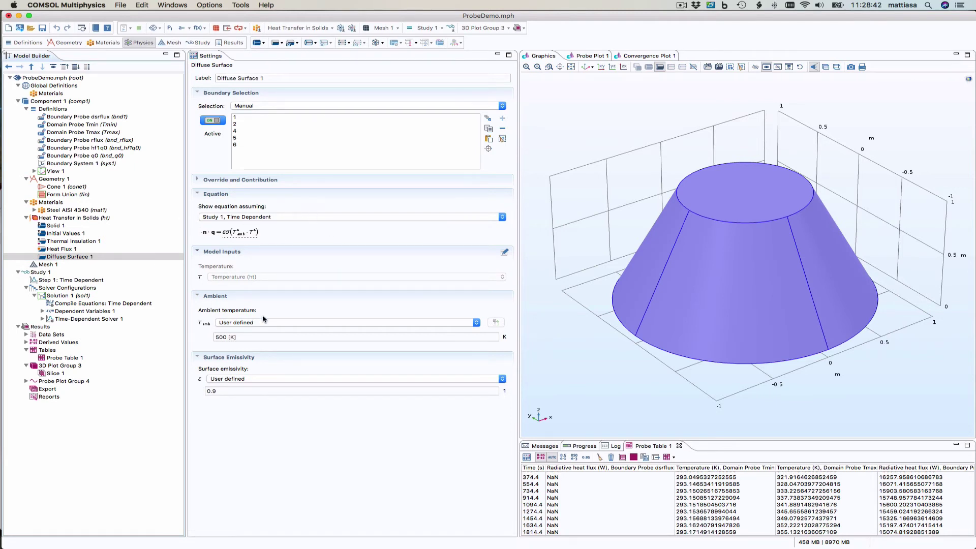
left_click(60, 219)
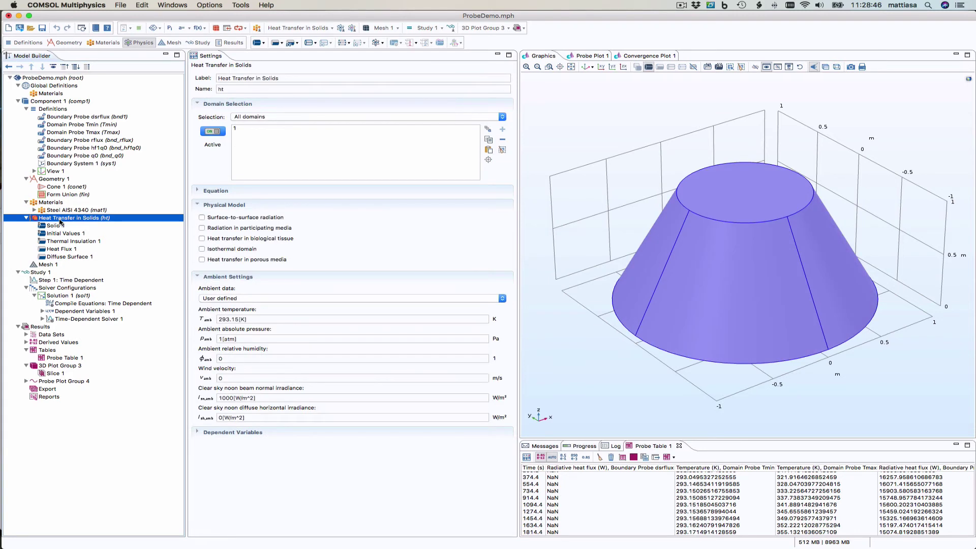
left_click(202, 217)
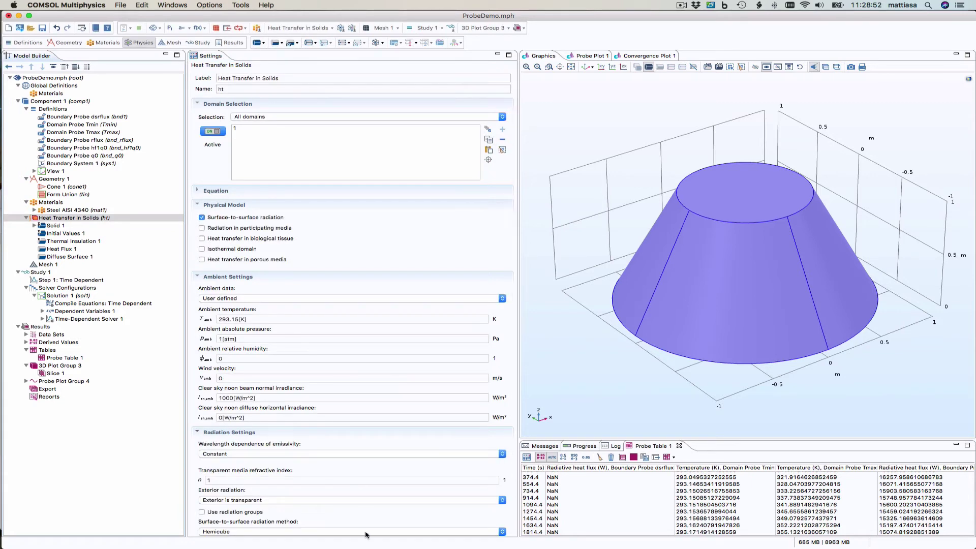
scroll(366, 534, "down", 2)
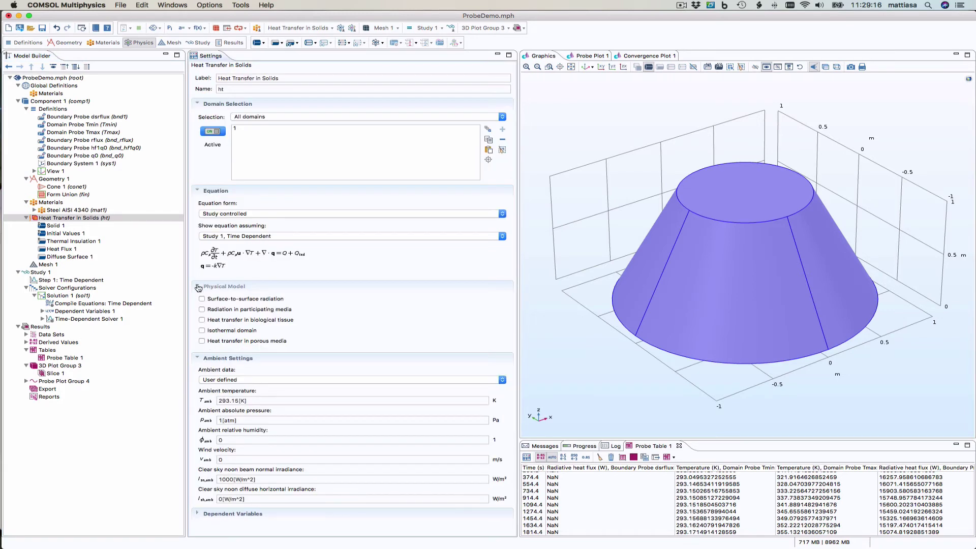
- Delete the hf1q0 boundary probe
left_click(198, 287)
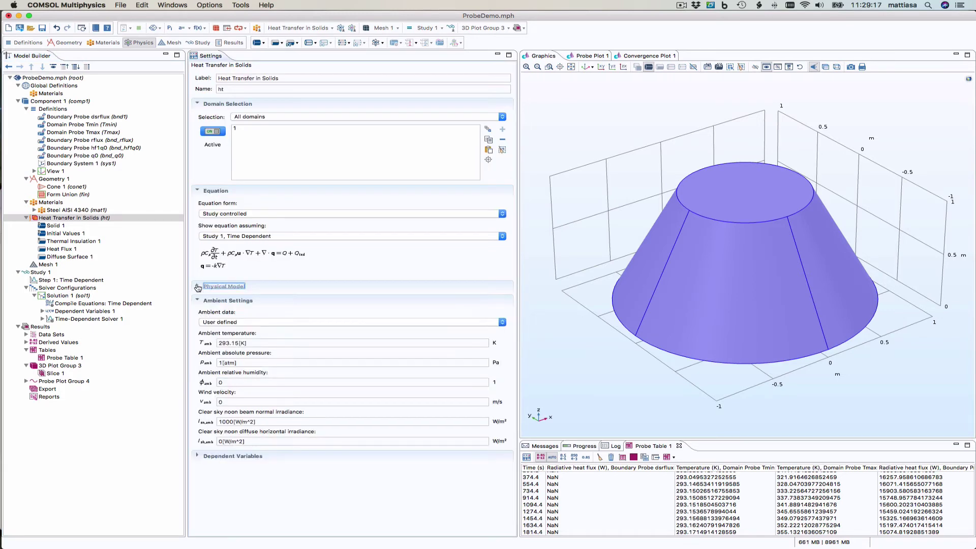
left_click(82, 148)
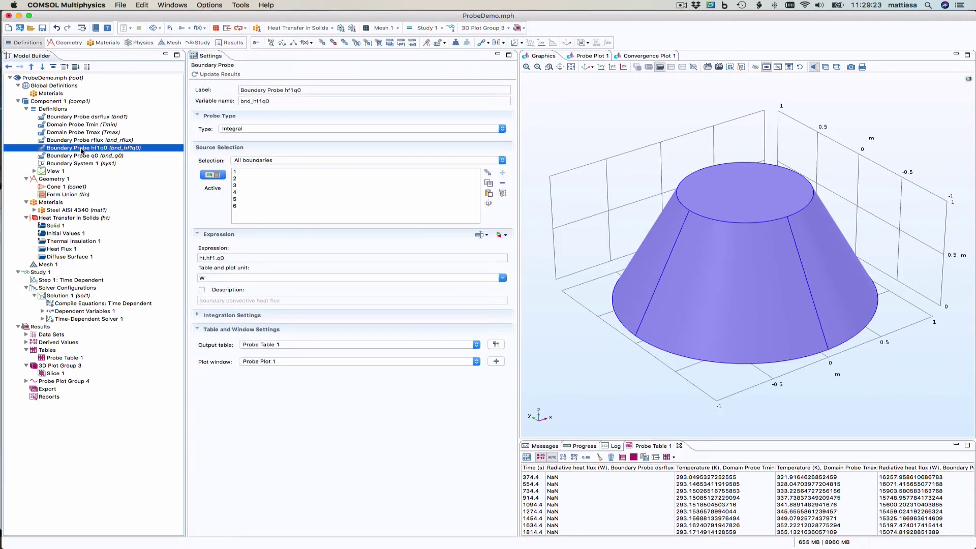
right_click(82, 150)
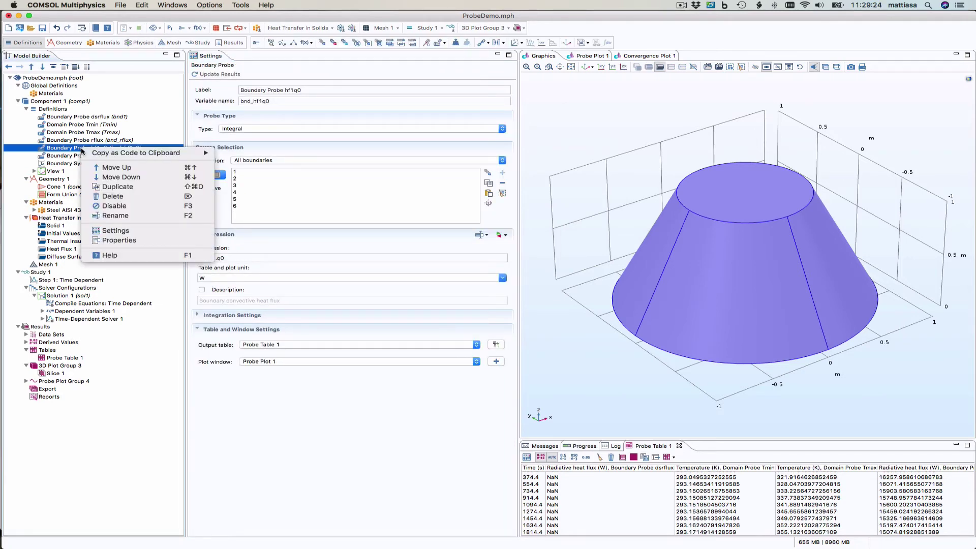
left_click(126, 201)
key("Return")
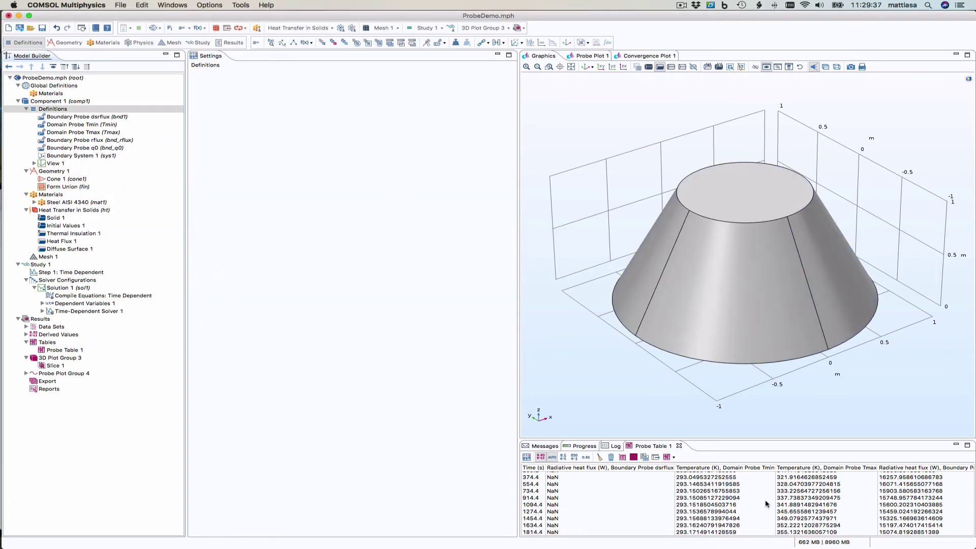
- Delete the dsrflux boundary probe as well
left_click(83, 118)
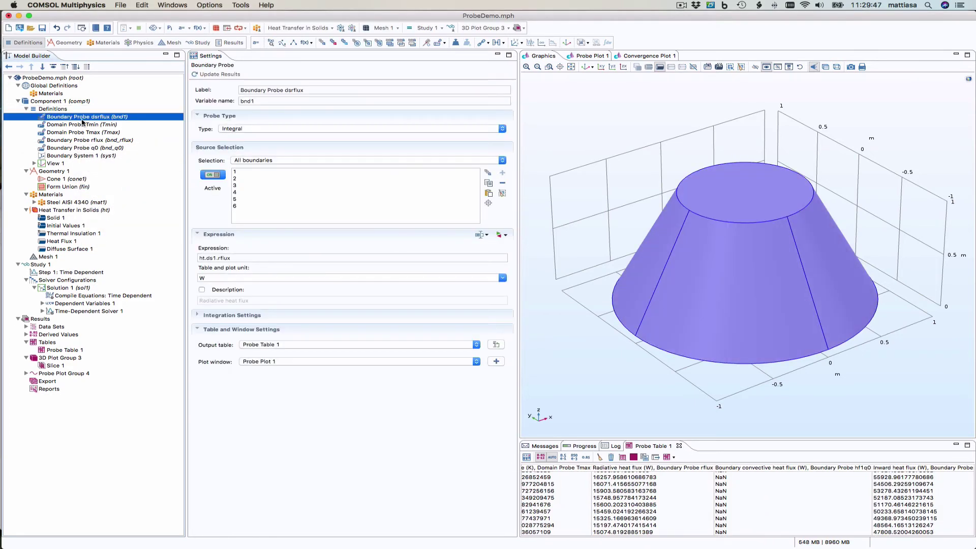
right_click(83, 122)
key("Escape")
key("Return")
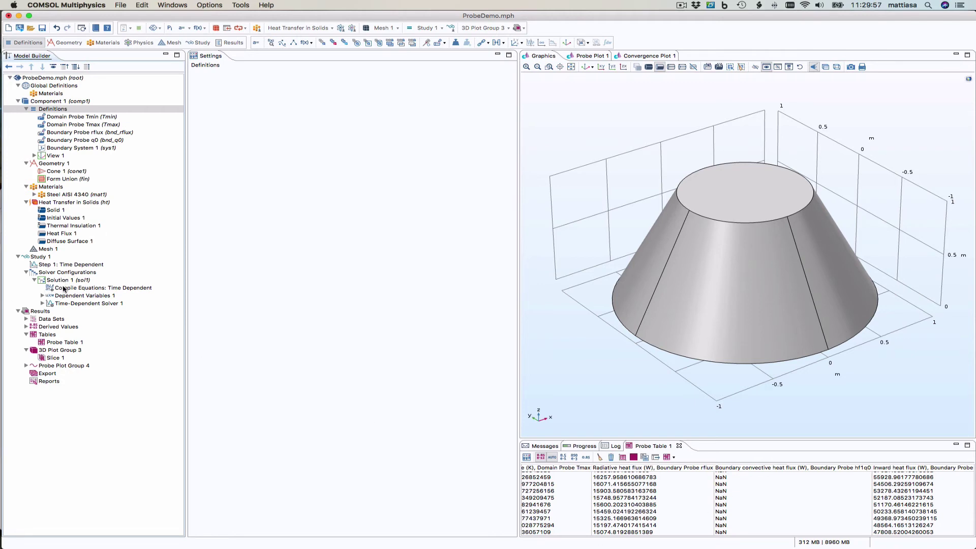
- Update the solution with the remaining probes and review the Tmin domain probe settings
left_click(63, 265)
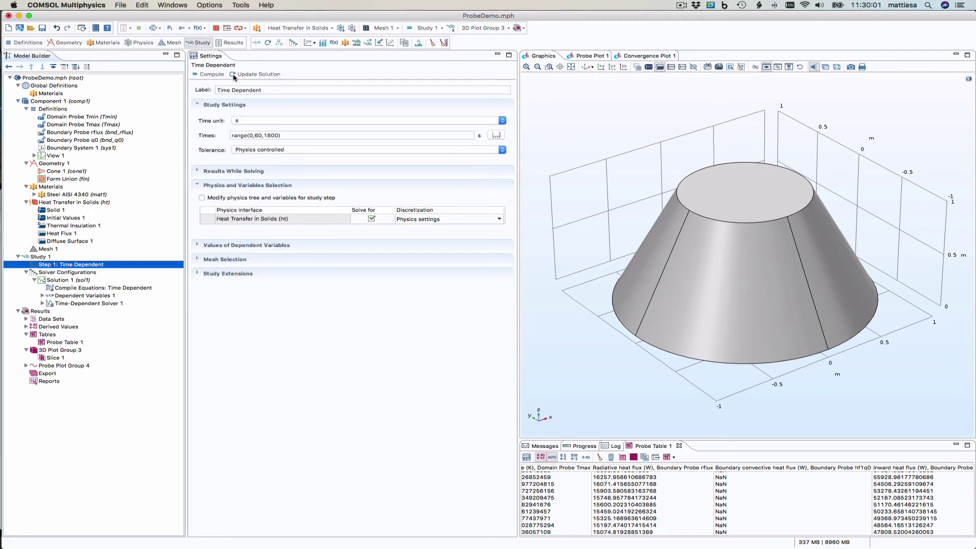
left_click(235, 75)
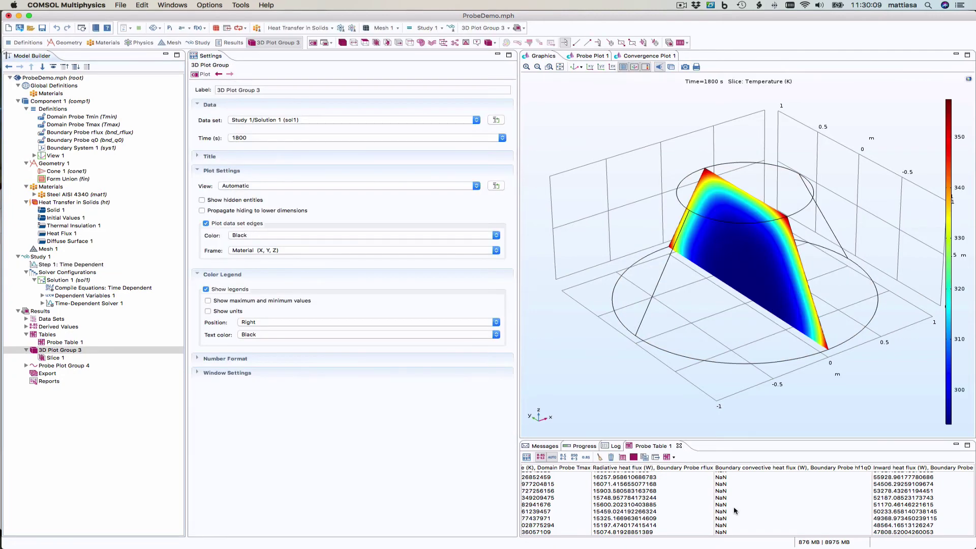
left_click(85, 117)
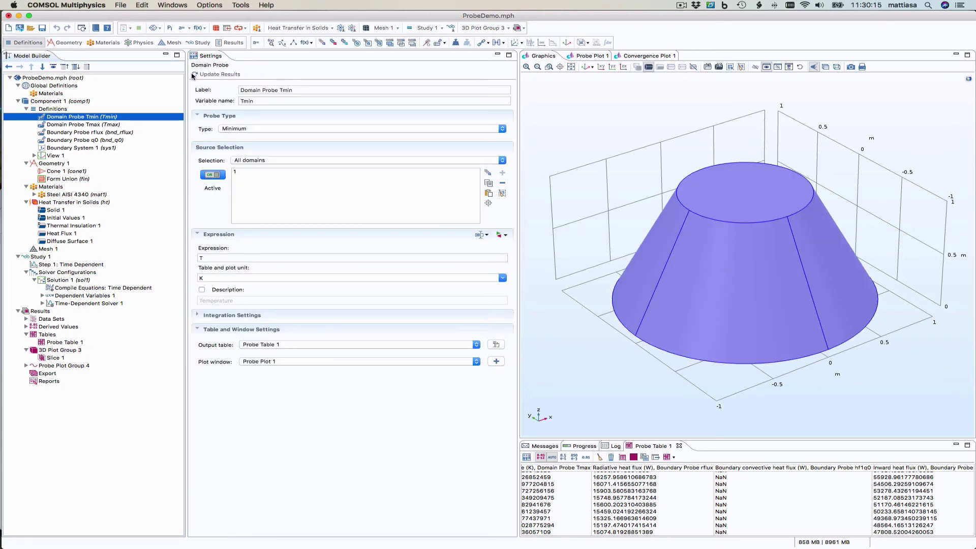
left_click(59, 110)
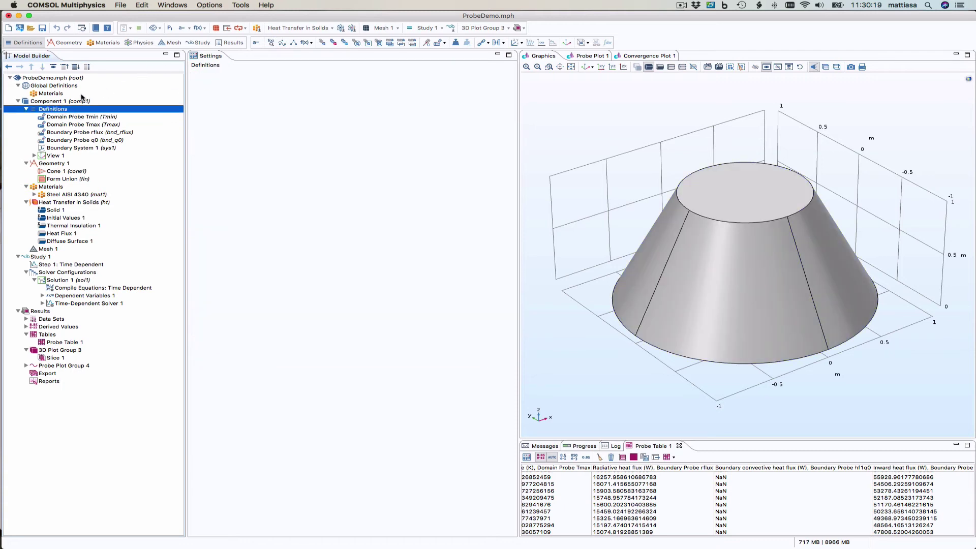
left_click(75, 118)
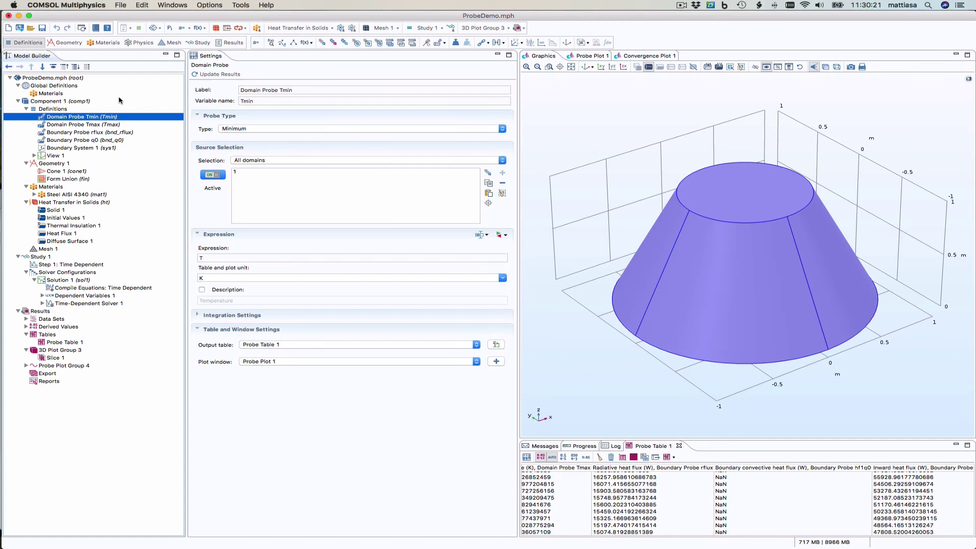
left_click(196, 76)
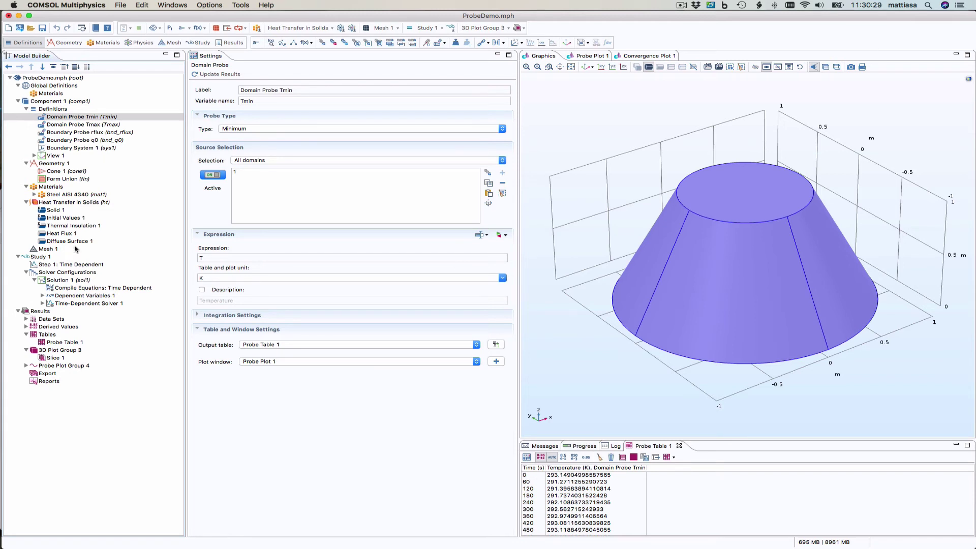
- Compute the time-dependent study and open Probe Table 1 with its five columns
left_click(80, 265)
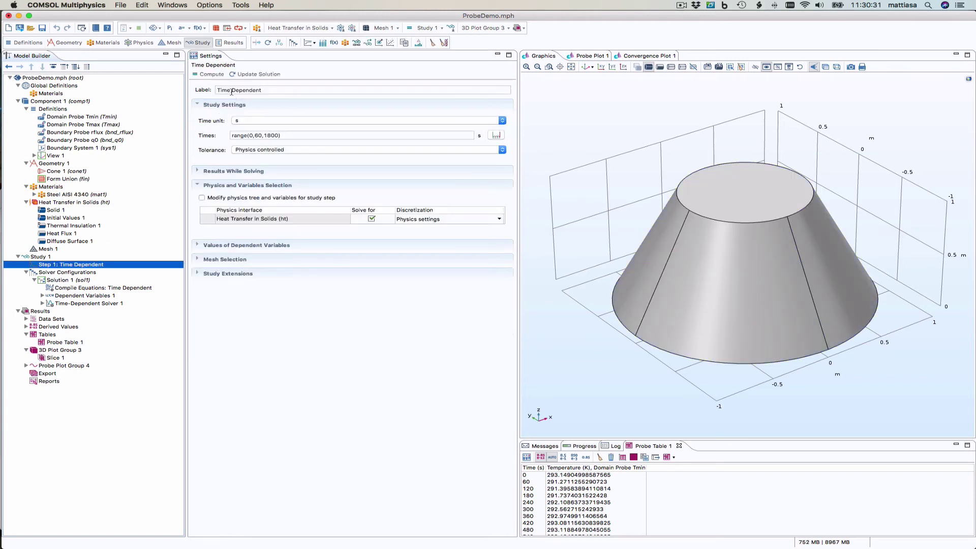
left_click(231, 76)
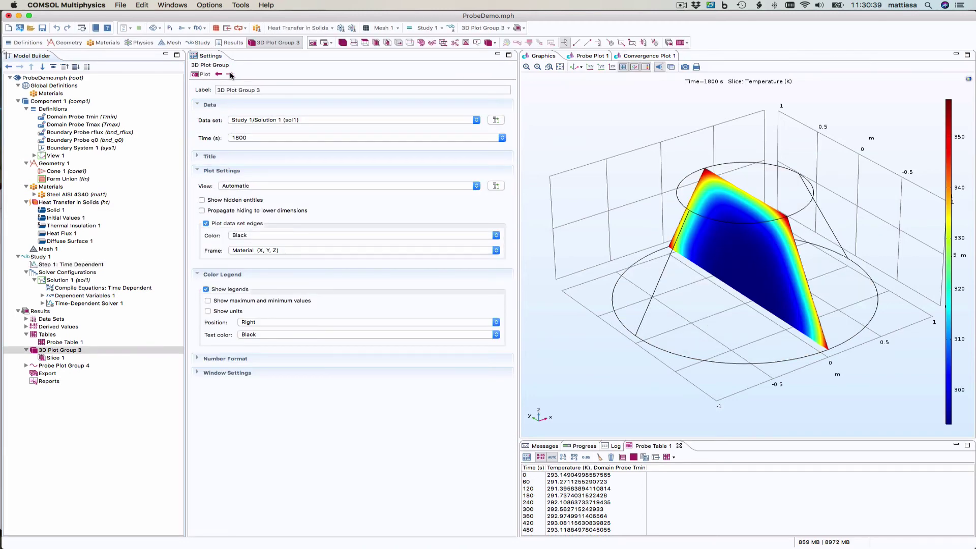
left_click(81, 264)
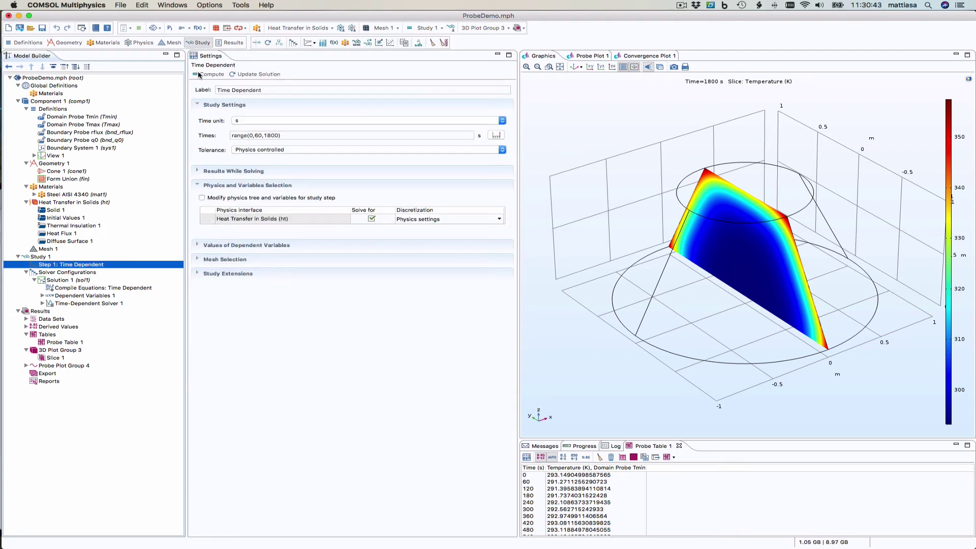
left_click(199, 75)
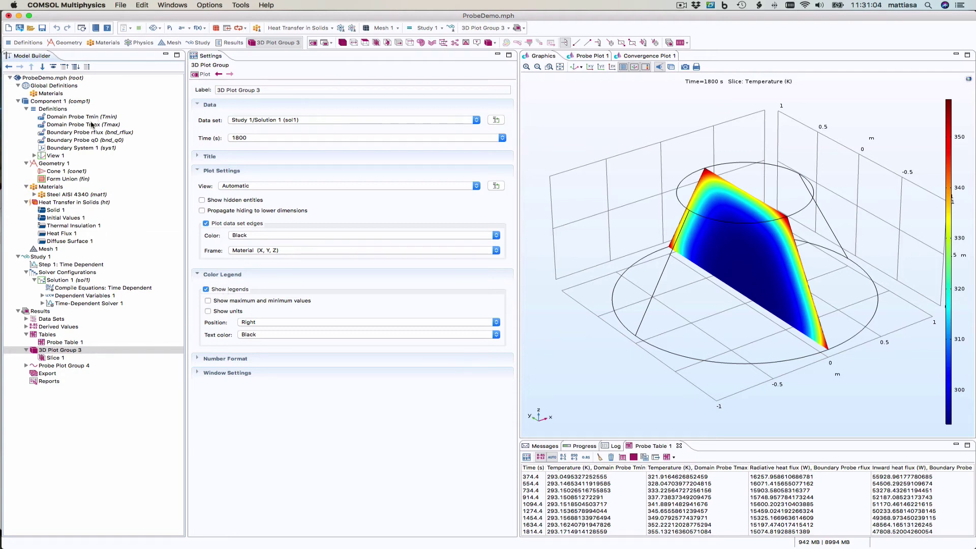
left_click(43, 343)
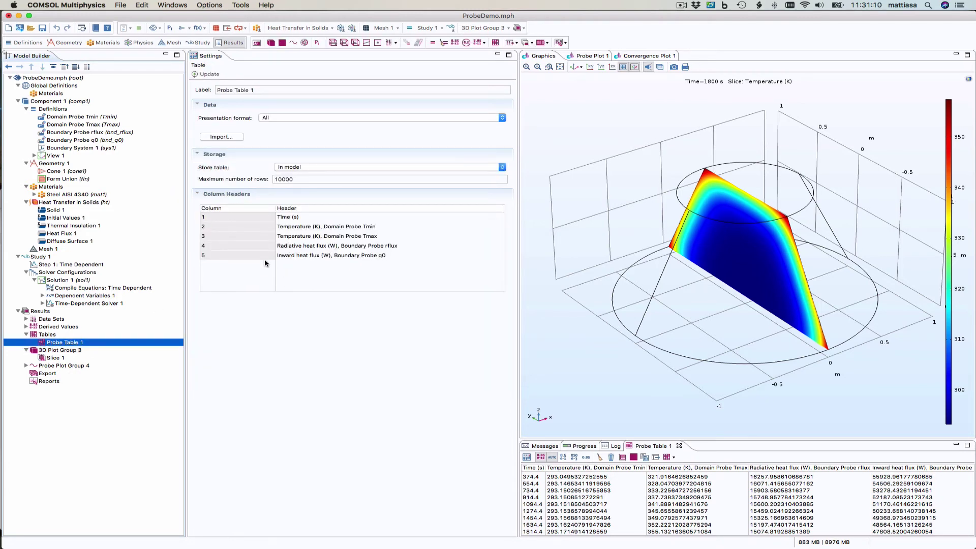
- View Probe Table Graph 1 under Probe Plot Group 4, then open Boundary Probe rflux
left_click(26, 366)
left_click(50, 374)
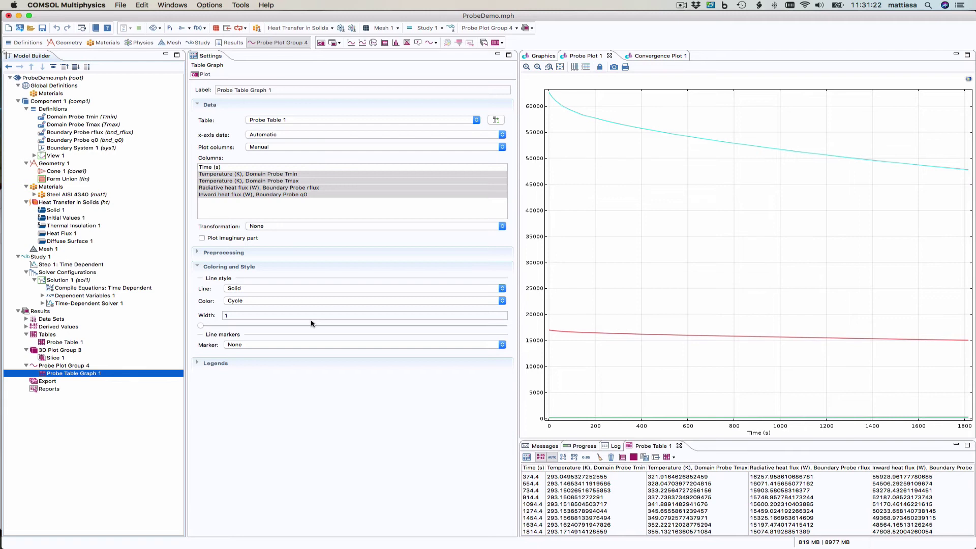
left_click(95, 134)
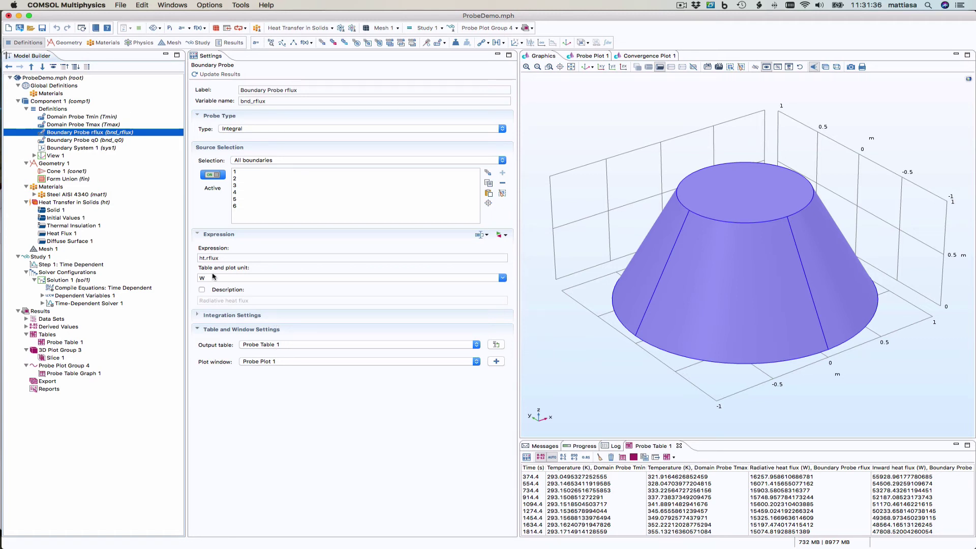
- Set the Plot window of boundary probes rflux and q0 to New window
left_click(303, 363)
left_click(301, 356)
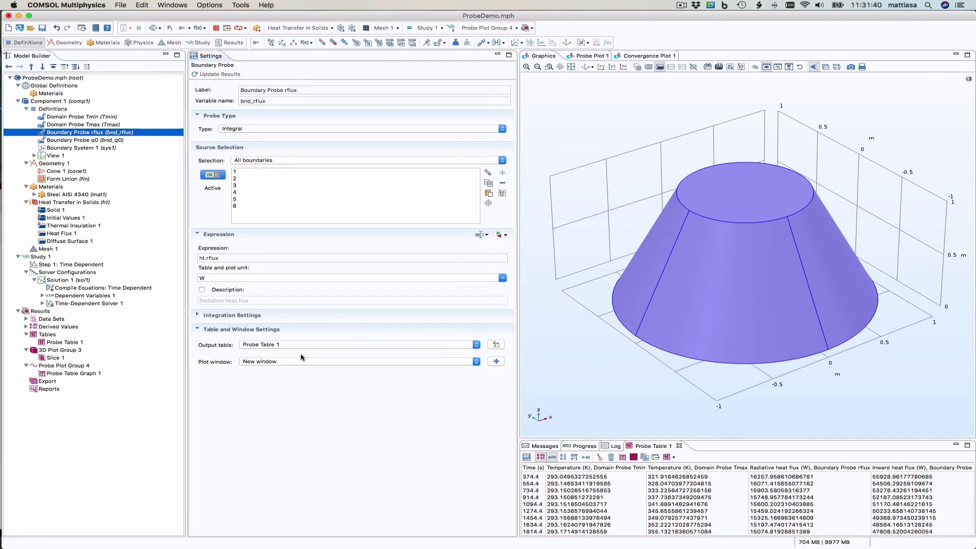
left_click(118, 140)
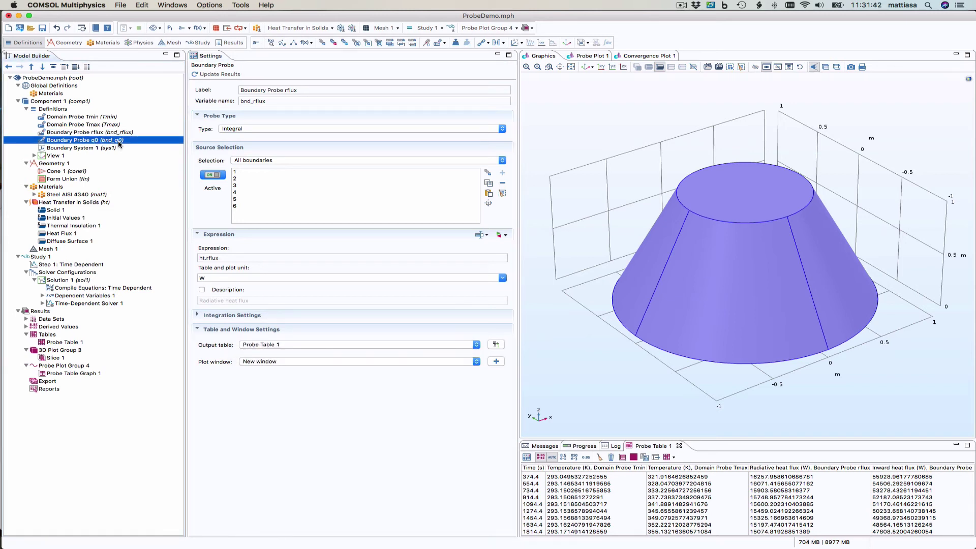
left_click(298, 364)
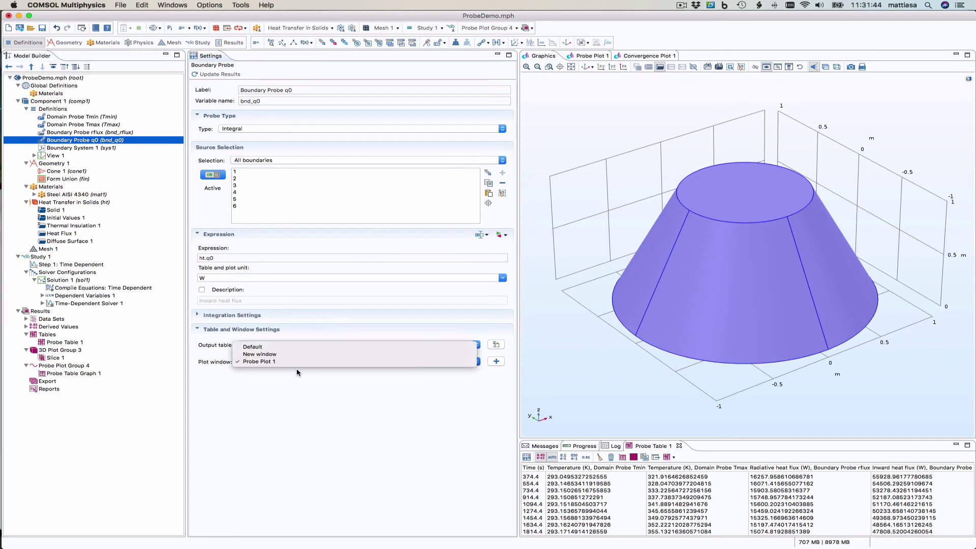
left_click(298, 355)
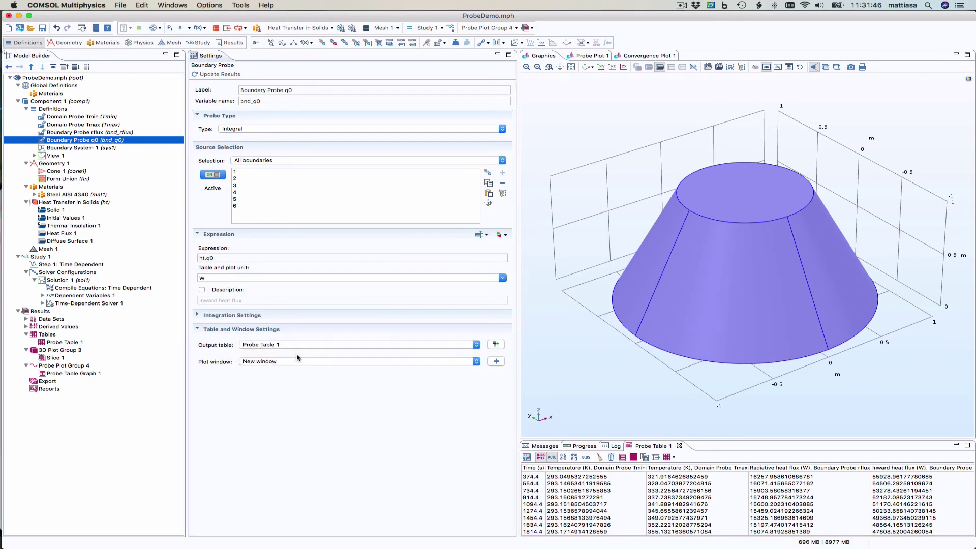
- Update the solution from the time-dependent study step
left_click(68, 264)
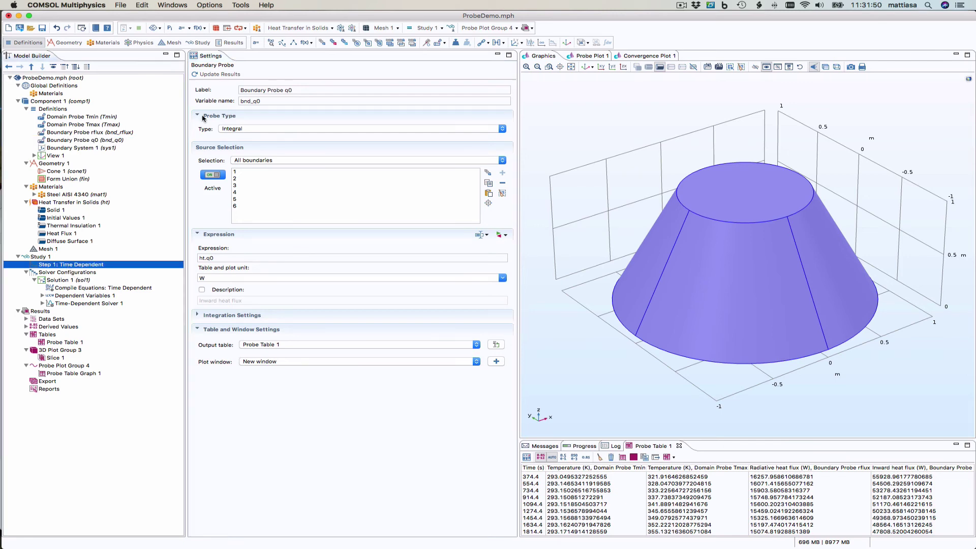
left_click(237, 75)
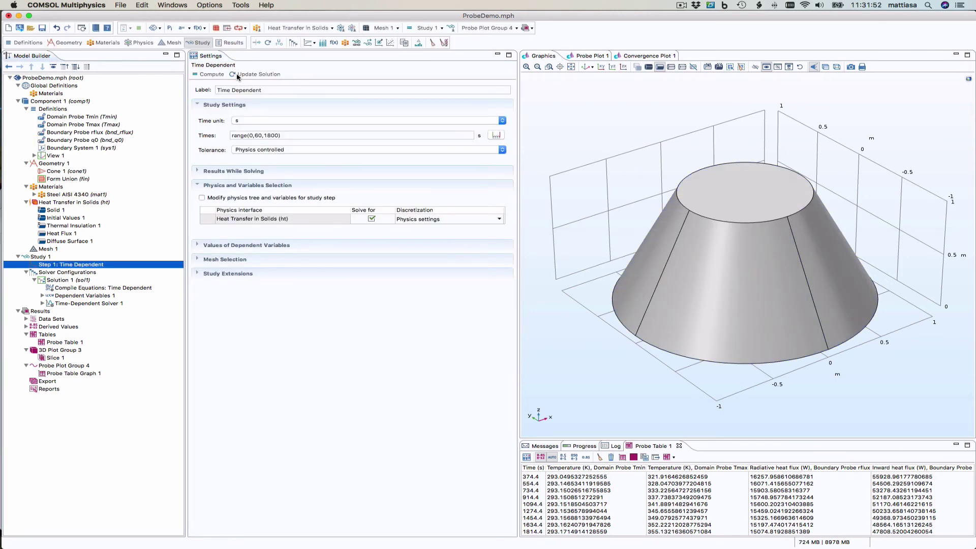
left_click(233, 75)
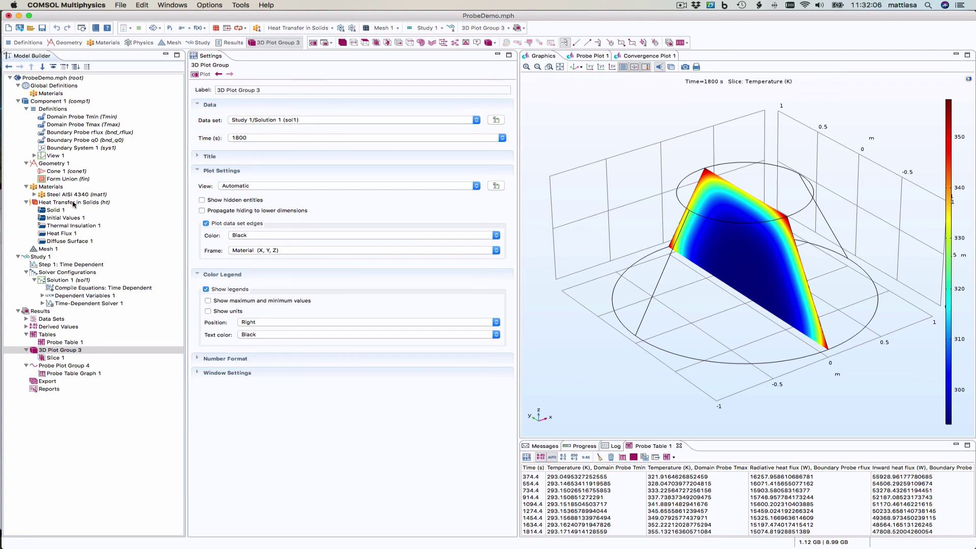
- Recompute, check the separate flux graphs in Probe Plot Groups 5 and 6, and close Probe Plot 3
left_click(71, 265)
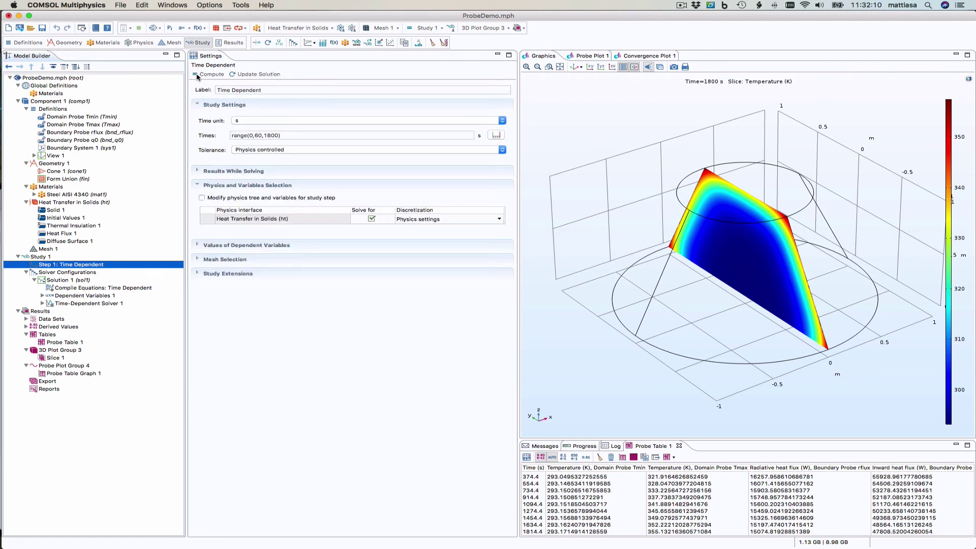
left_click(197, 76)
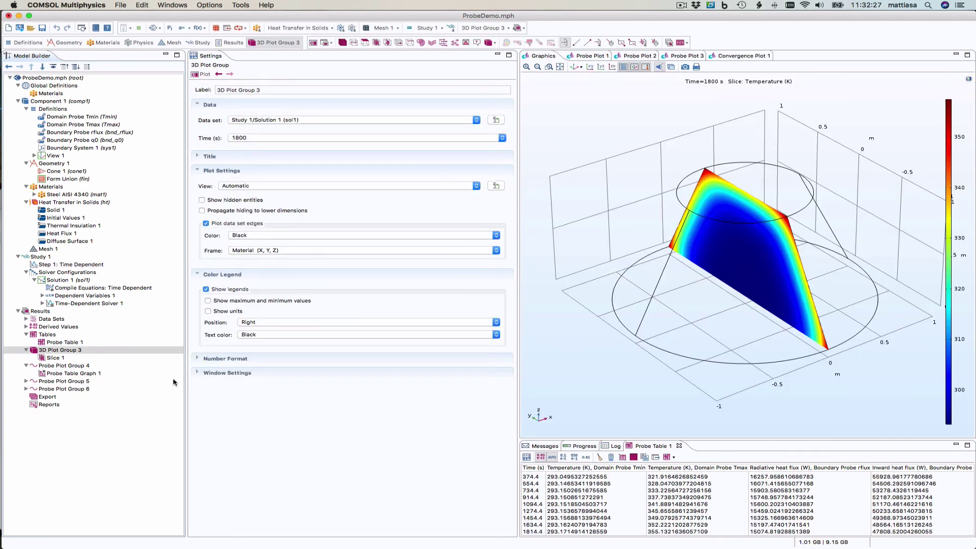
left_click(26, 381)
left_click(53, 389)
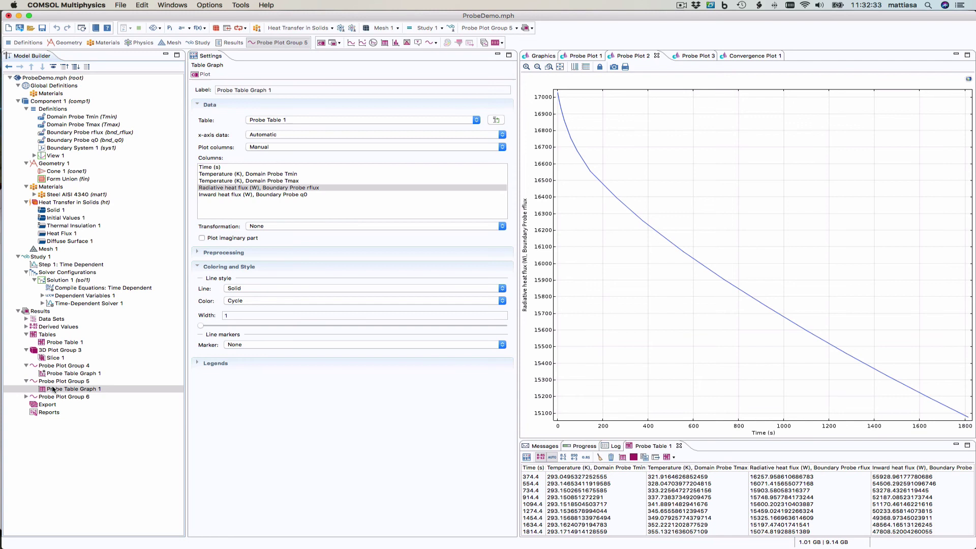
left_click(26, 397)
left_click(52, 405)
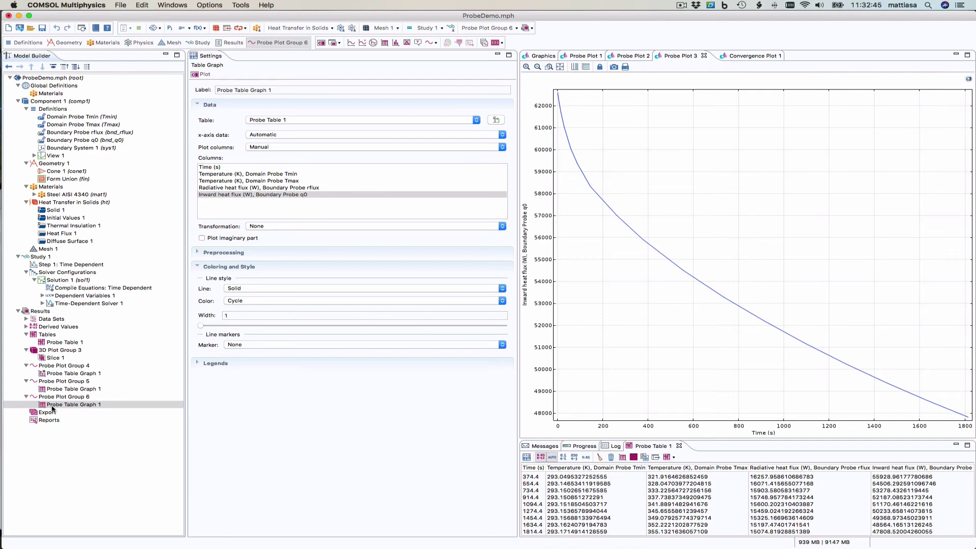
left_click(704, 56)
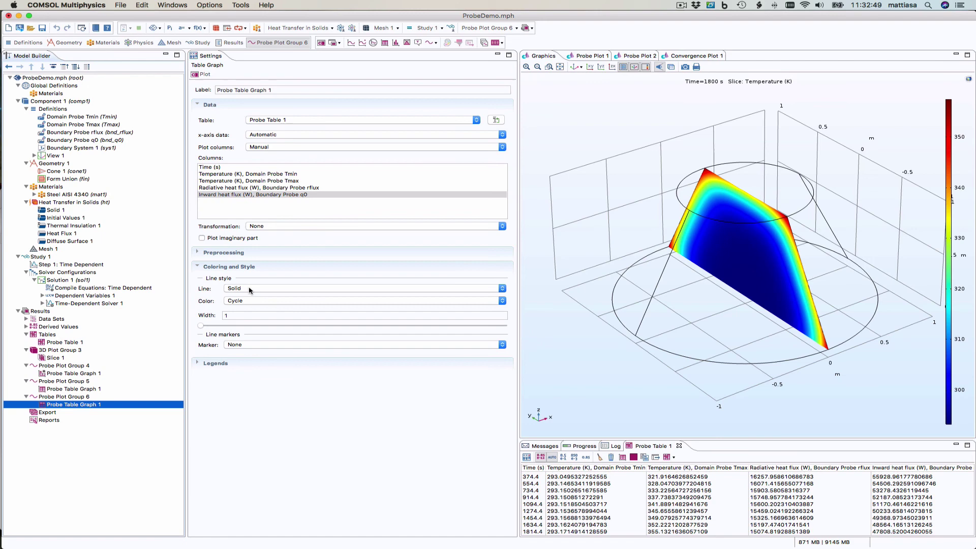
- Delete Probe Plot Group 6
right_click(56, 396)
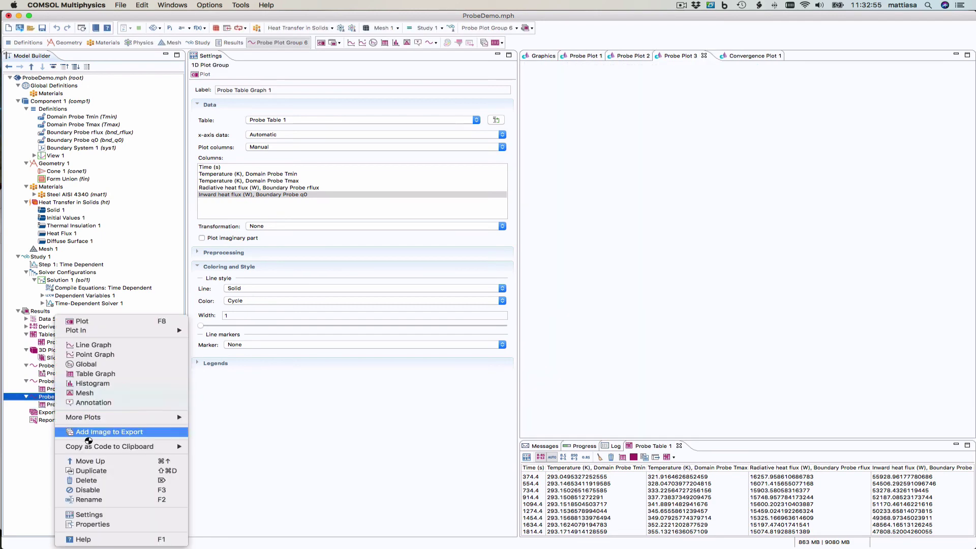
left_click(76, 483)
left_click(380, 203)
- Send Boundary Probe q0 to Probe Plot 2 and close the leftover Probe Plot 3
left_click(93, 139)
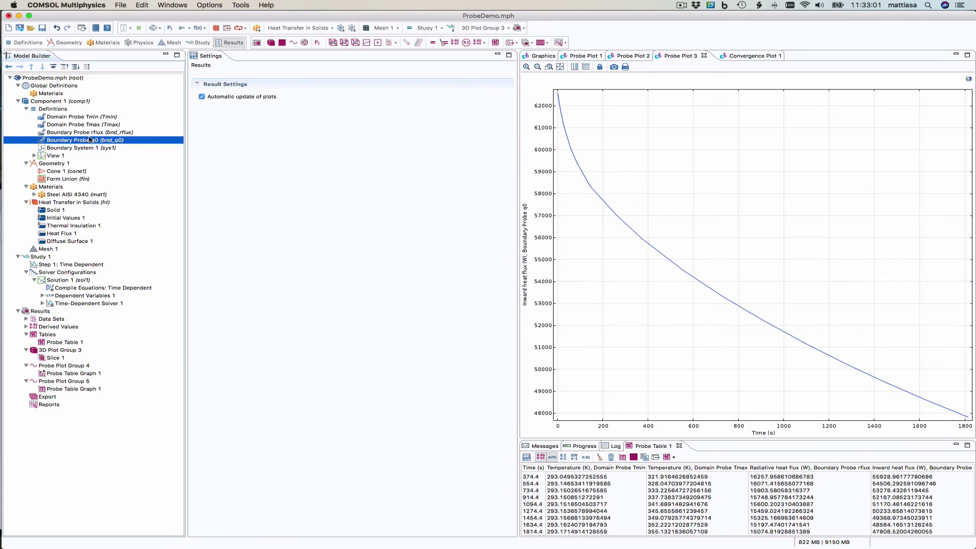
left_click(273, 364)
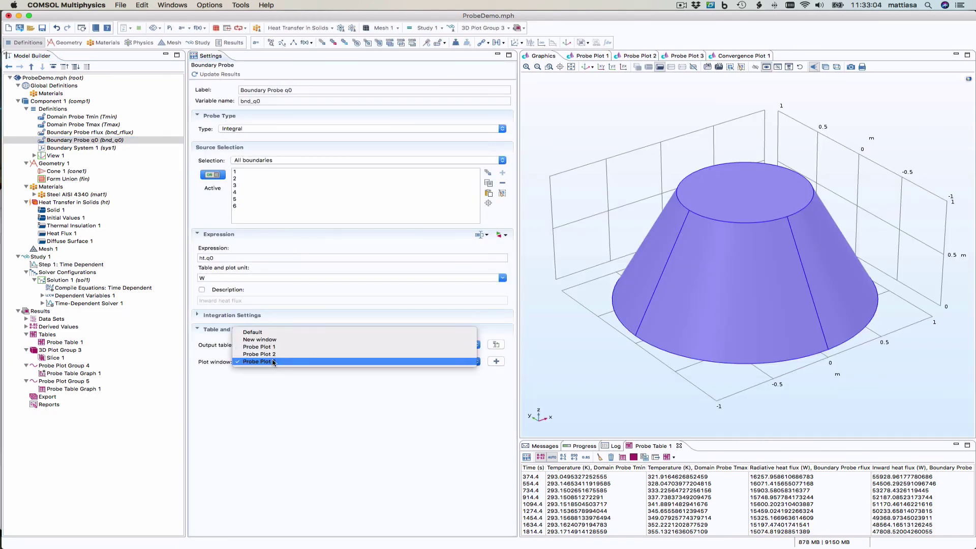
left_click(273, 355)
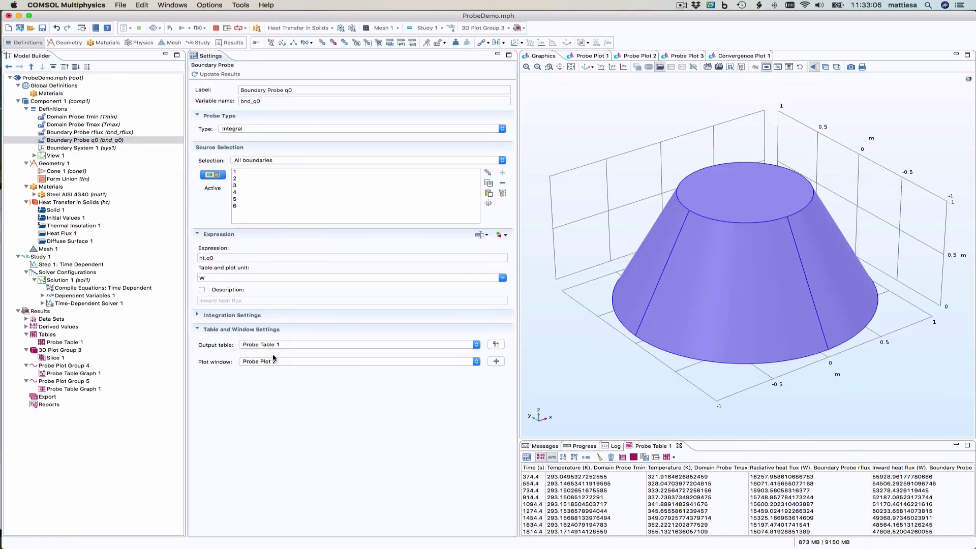
left_click(682, 57)
left_click(704, 56)
left_click(65, 267)
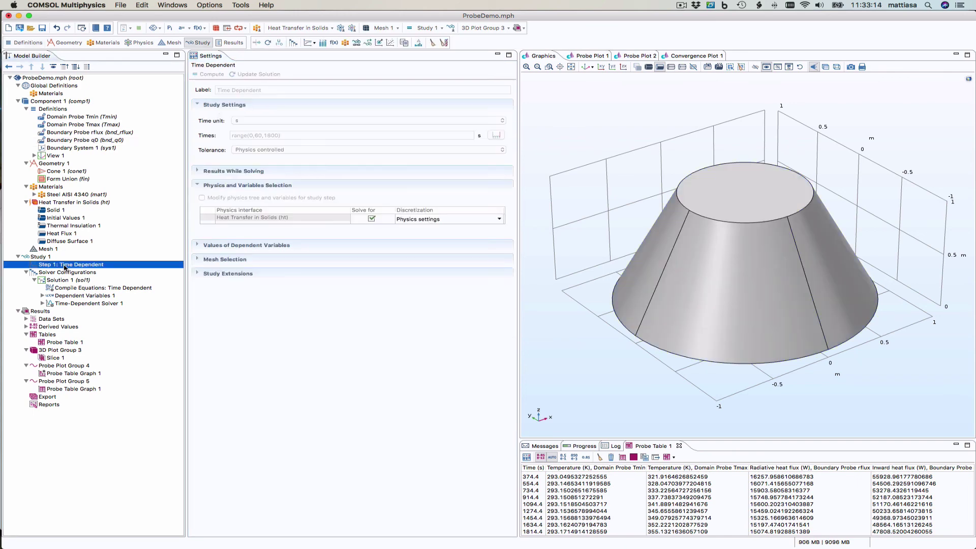
- Recompute and show Probe Plot 1 with only the Tmin and Tmax curves
left_click(210, 75)
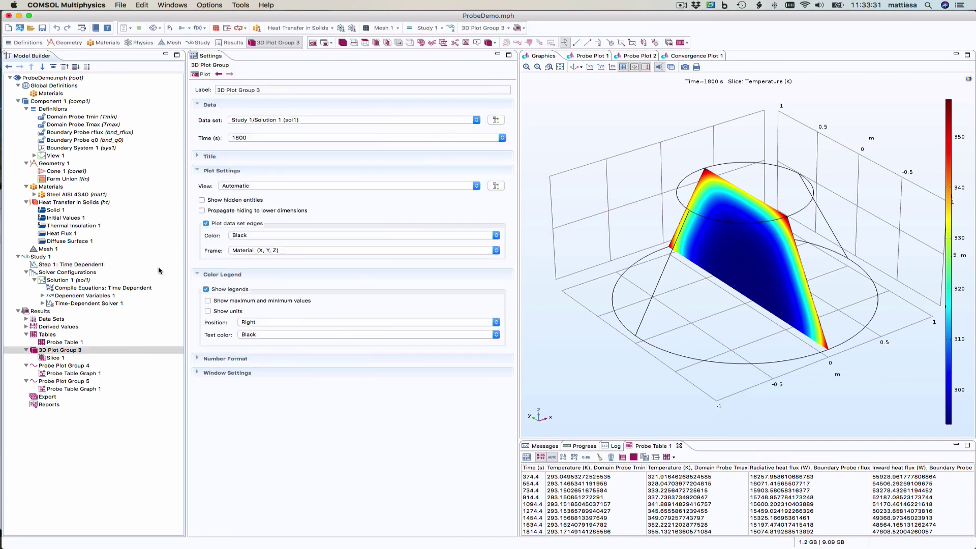
left_click(89, 374)
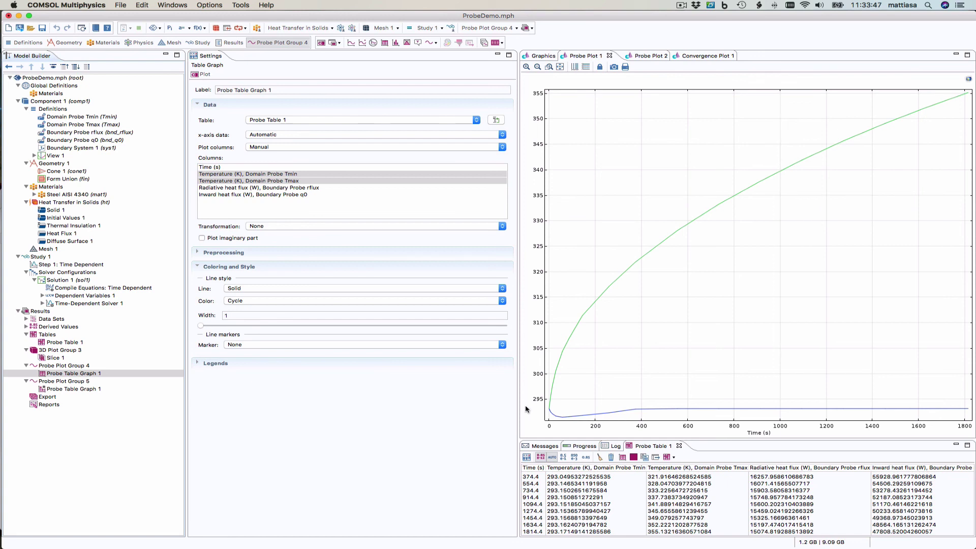
- View Probe Plot 2's inward and radiative heat-flux curves, then open Domain Probe Tmin
left_click(50, 389)
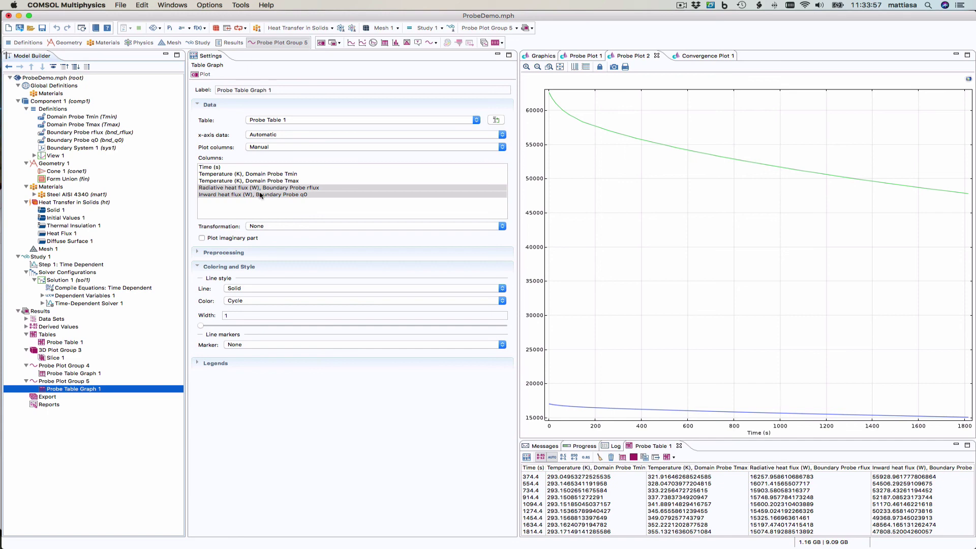
left_click(99, 118)
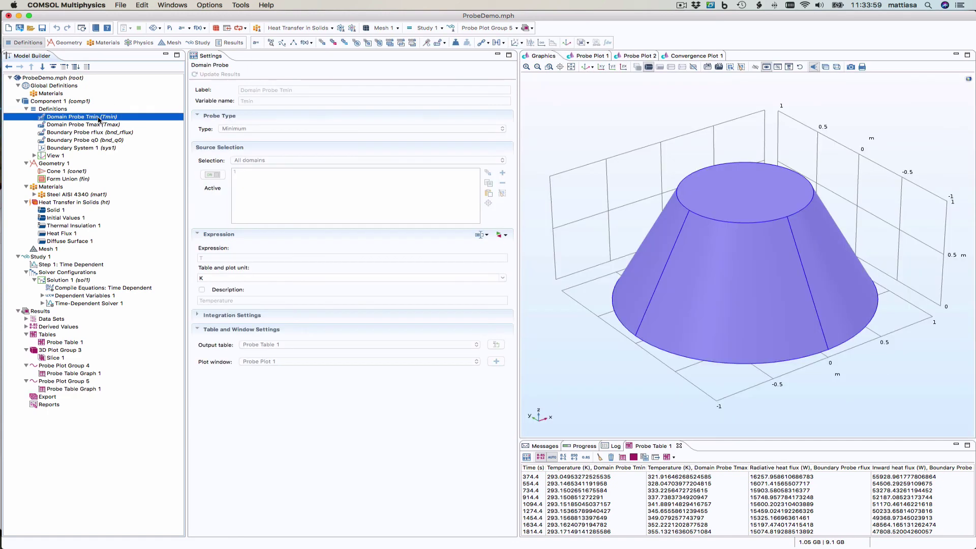
left_click(80, 265)
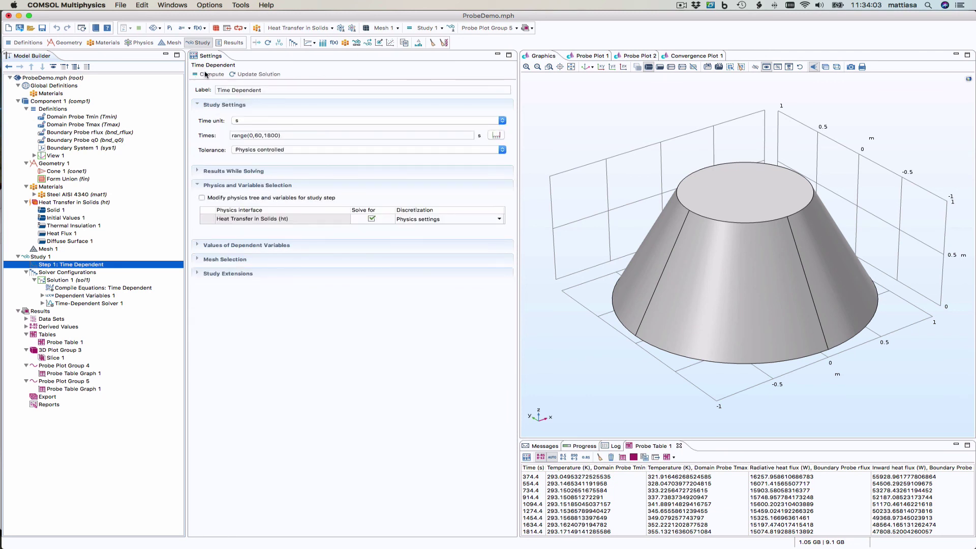
left_click(88, 117)
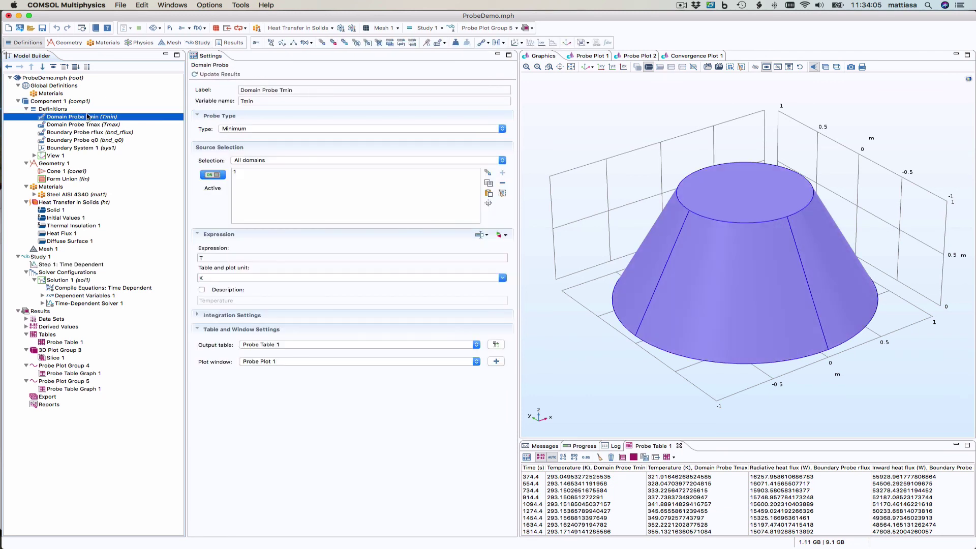